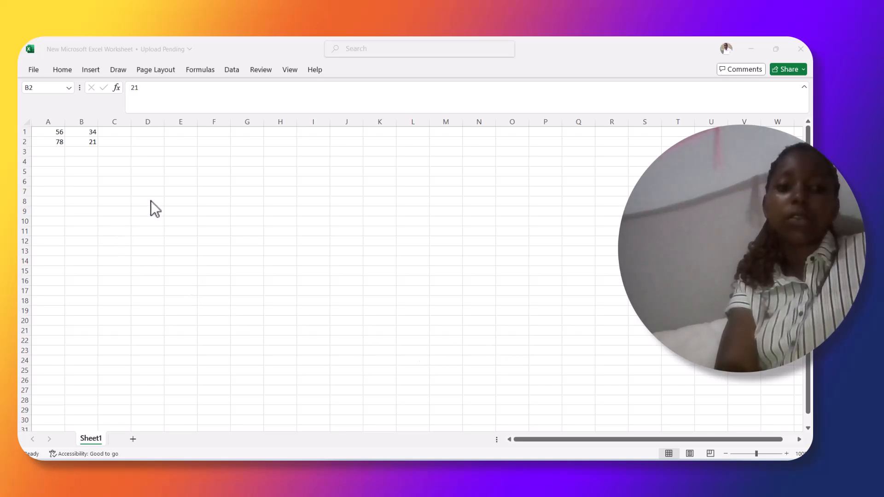
# Enter the number 23 in cell C8
pyautogui.click(119, 197)
pyautogui.click(117, 201)
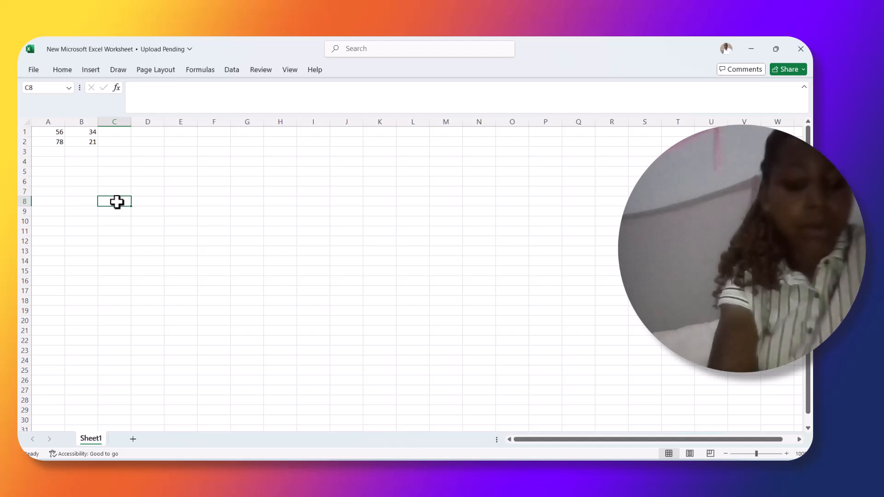
pyautogui.write('23')
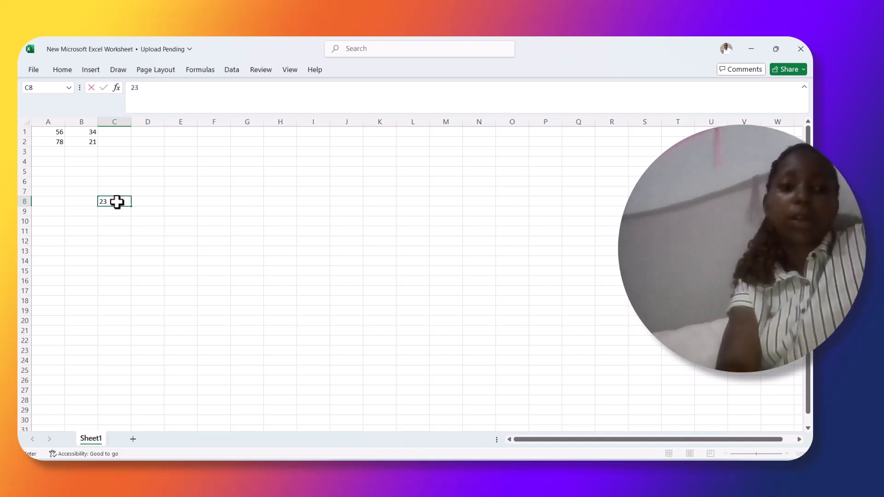
# Enter the formula =C8/0 in cell D8 to demonstrate dividing a number by zero
pyautogui.click(148, 203)
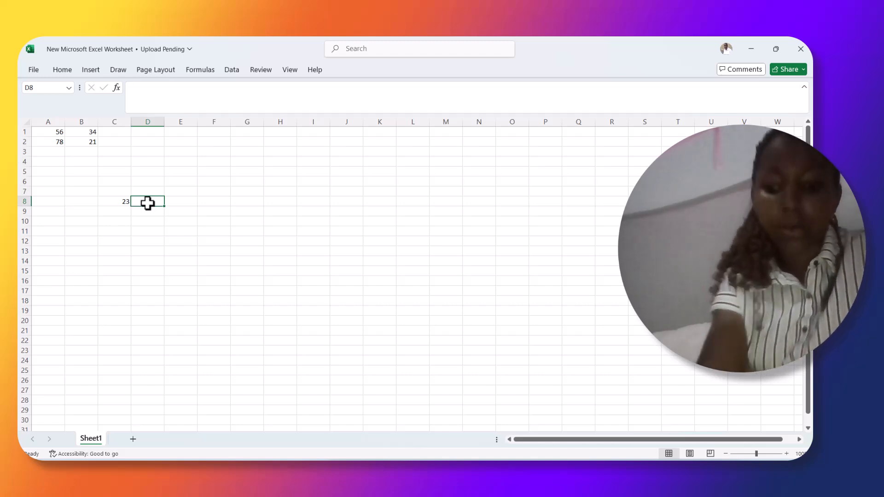
pyautogui.write('=')
pyautogui.click(109, 201)
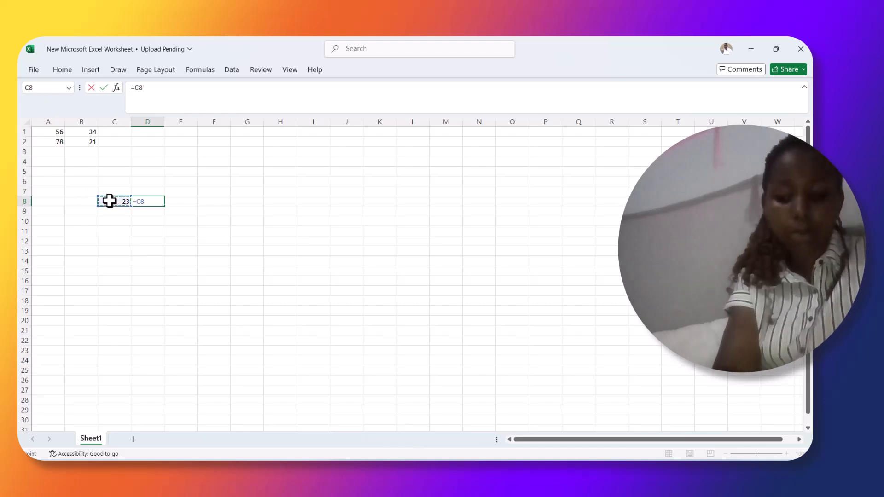
pyautogui.write('/')
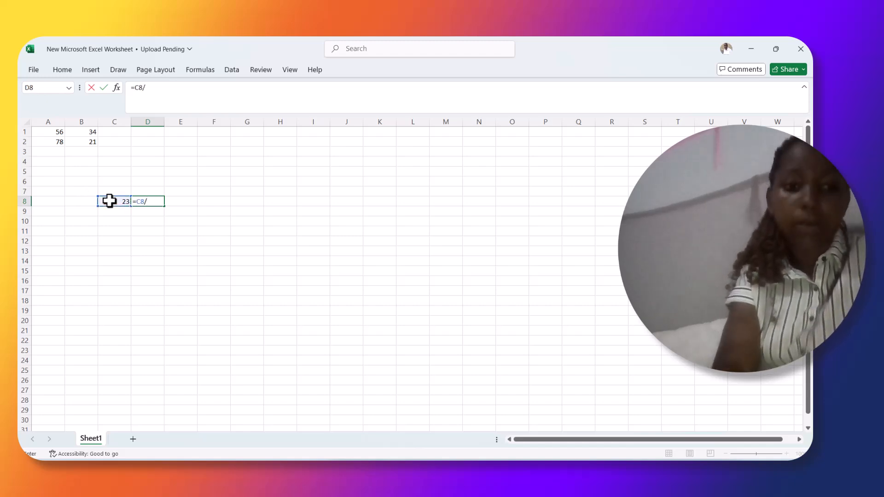
pyautogui.write('0')
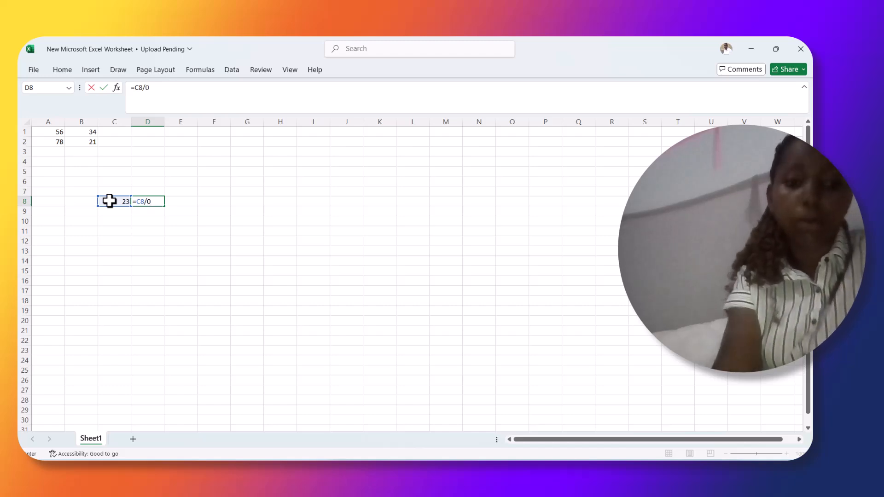
pyautogui.press('Return')
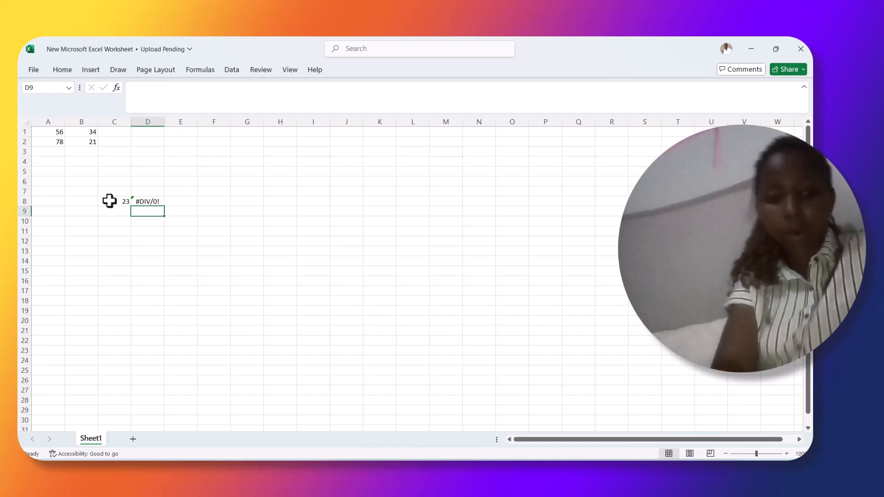
# Clear the division formula from D8 and the number from C8
pyautogui.click(150, 199)
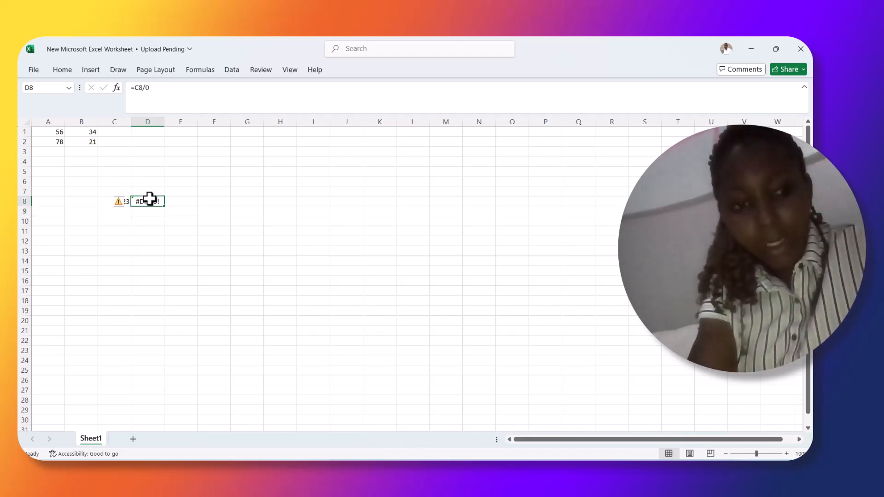
pyautogui.press('BackSpace')
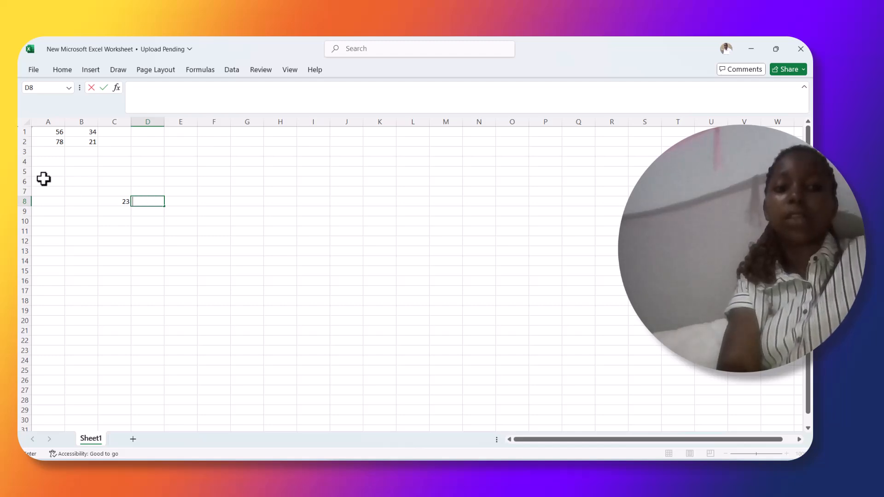
pyautogui.click(125, 201)
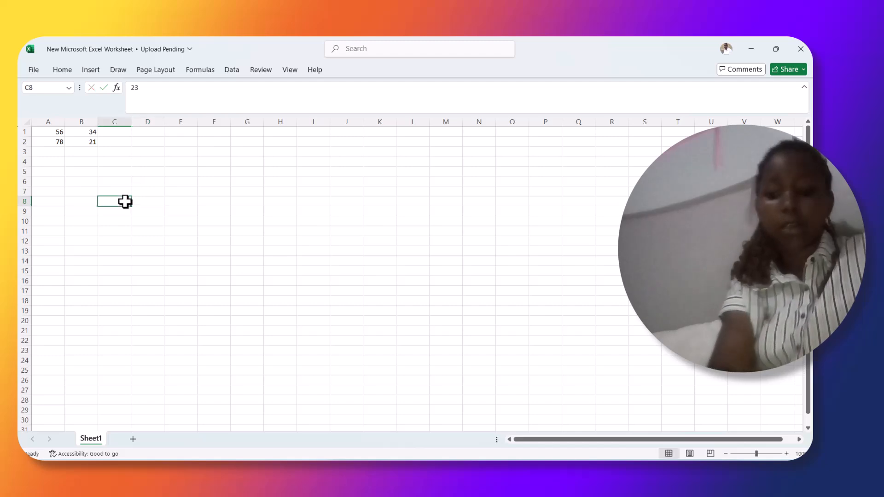
pyautogui.press('BackSpace')
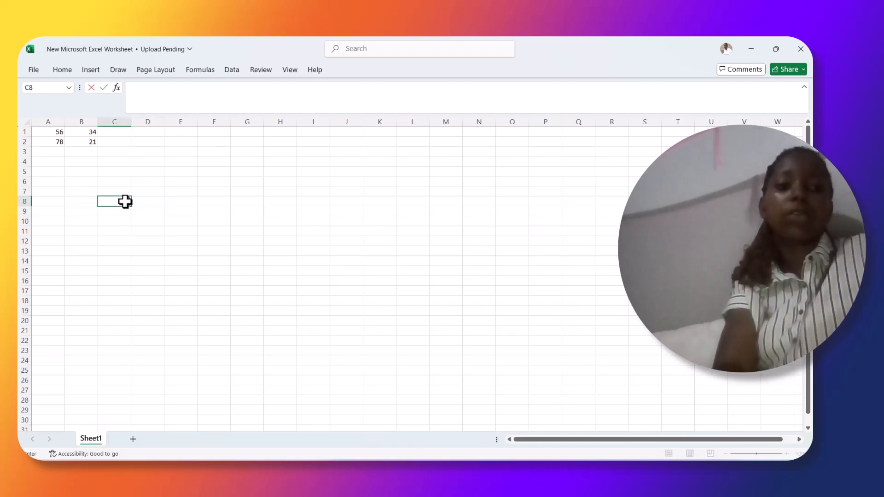
pyautogui.click(105, 141)
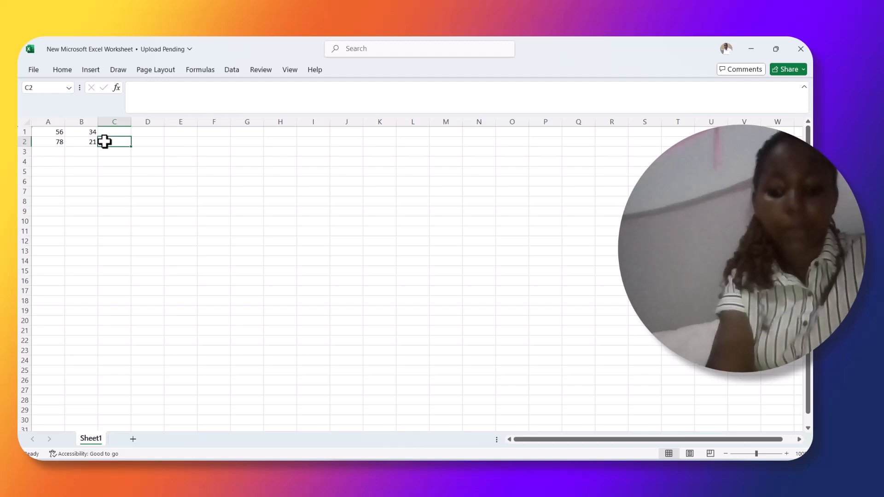
pyautogui.write('=')
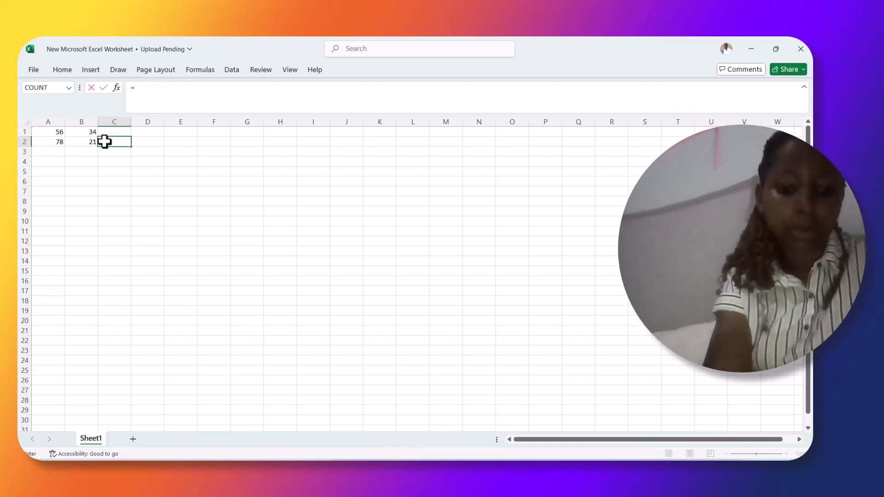
pyautogui.write('VL')
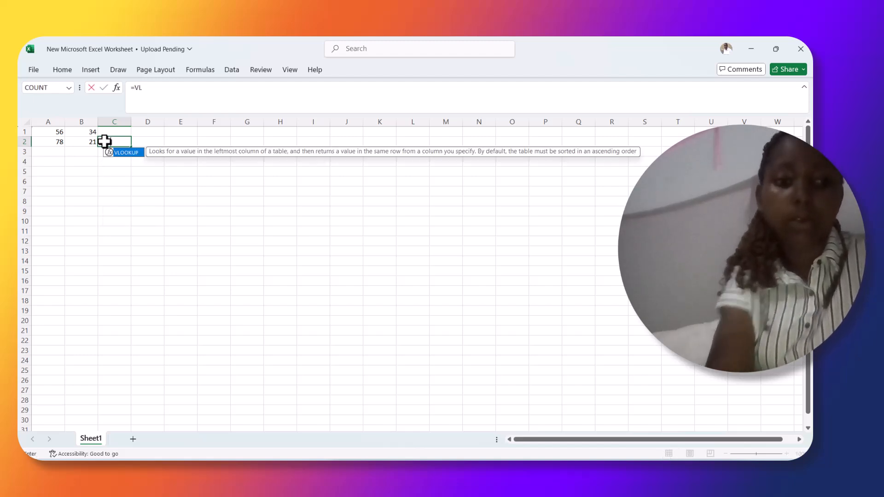
pyautogui.click(119, 157)
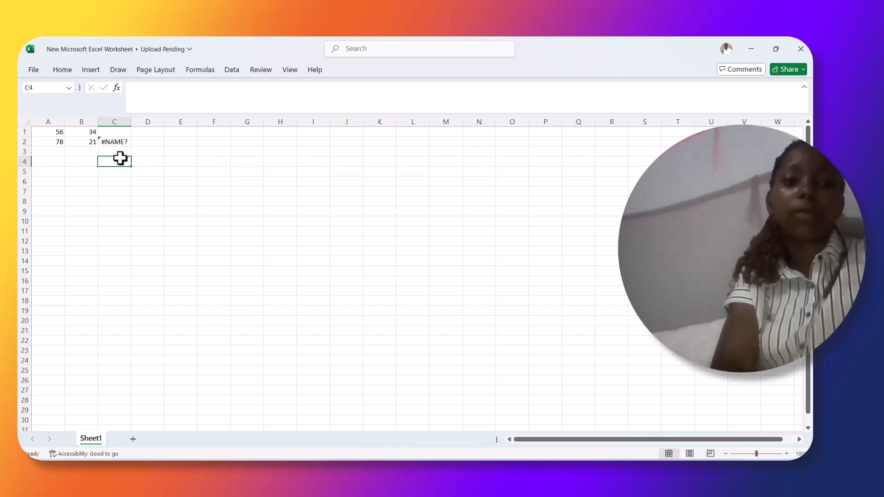
pyautogui.click(123, 141)
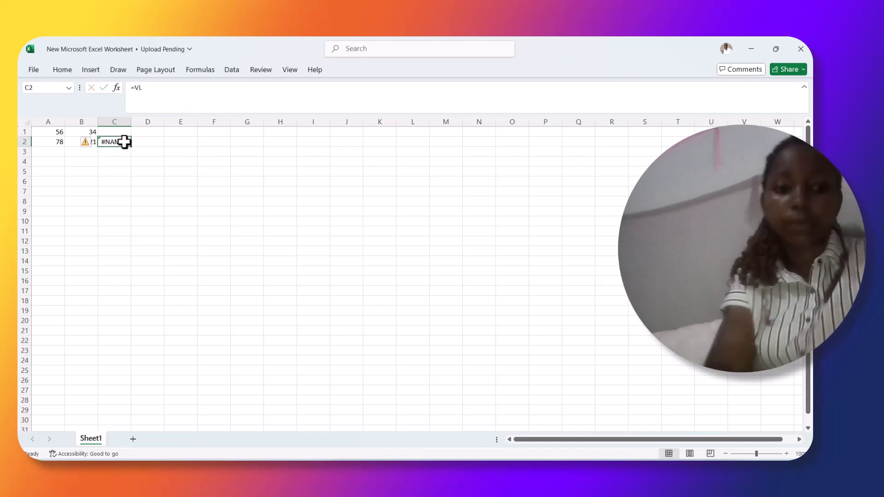
pyautogui.press('BackSpace')
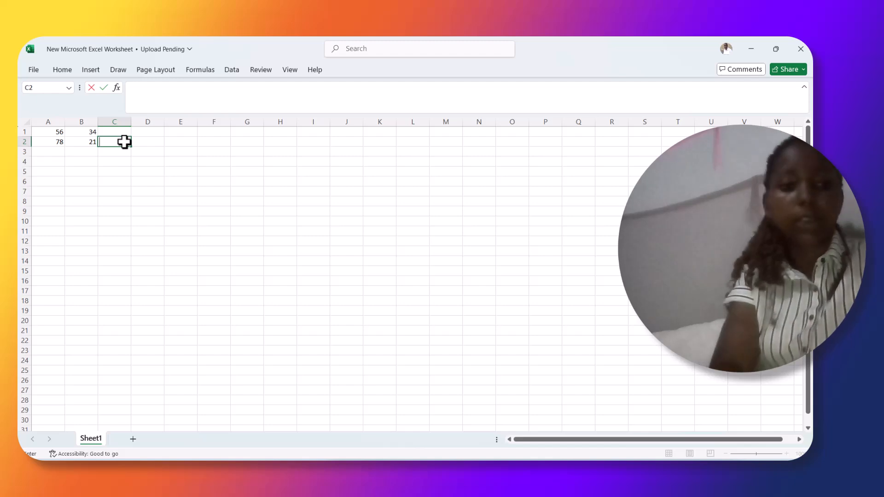
# Begin a VLOOKUP formula in cell C2 with 23 as the lookup value
pyautogui.write('=')
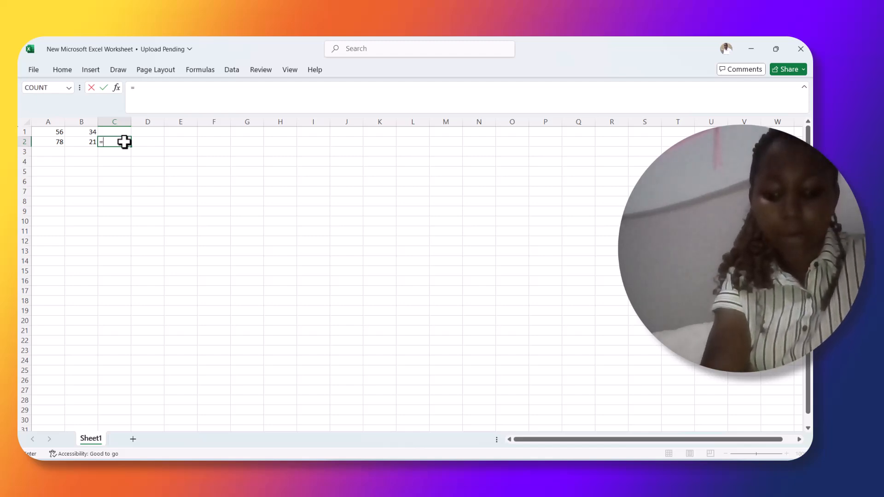
pyautogui.write('VLOO')
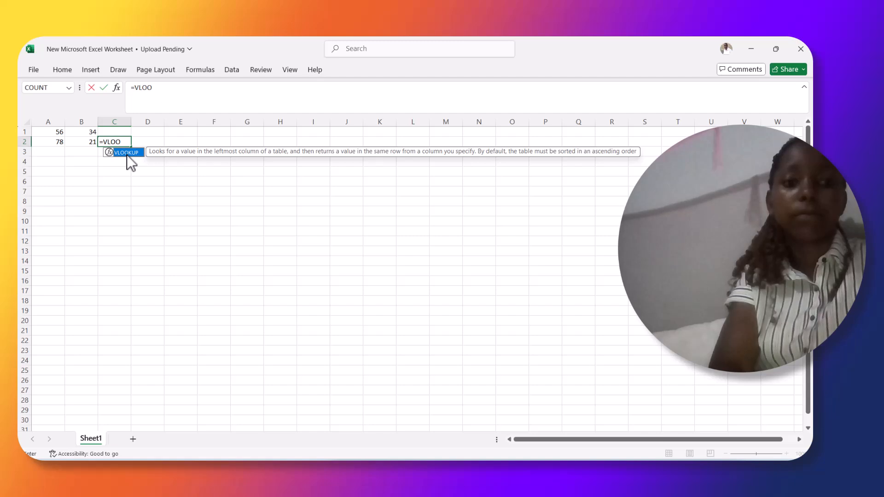
pyautogui.doubleClick(129, 152)
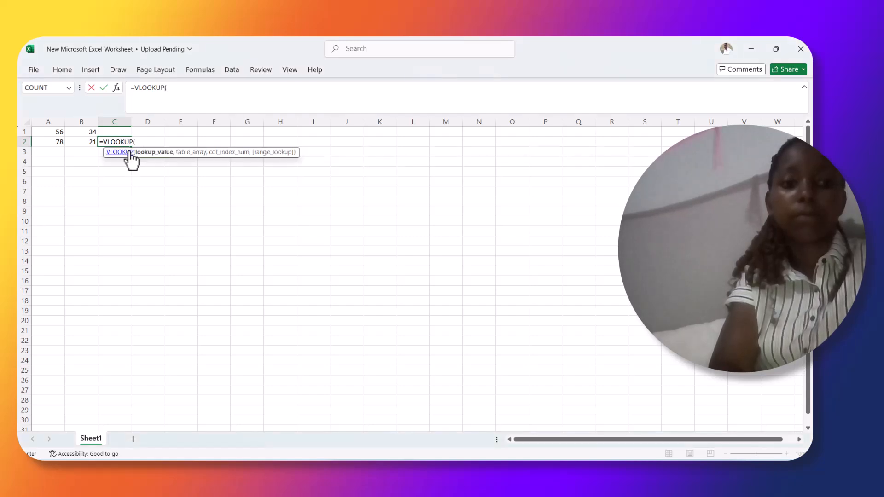
pyautogui.click(134, 141)
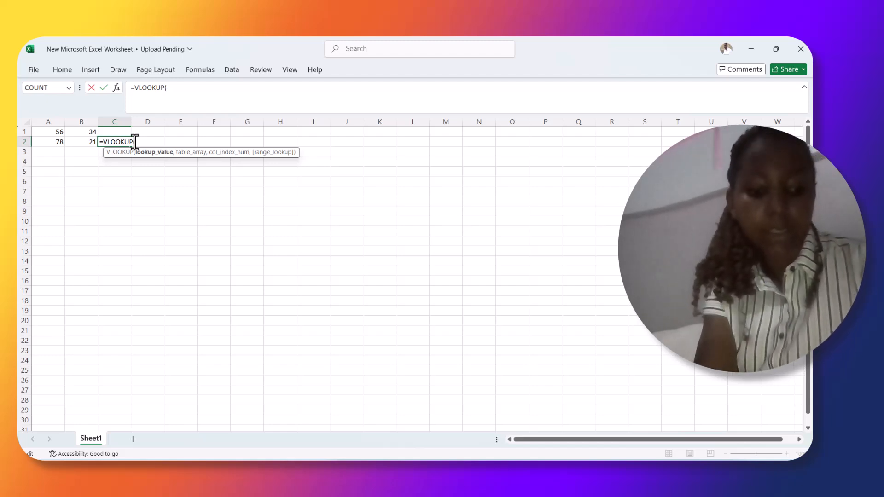
pyautogui.write('2')
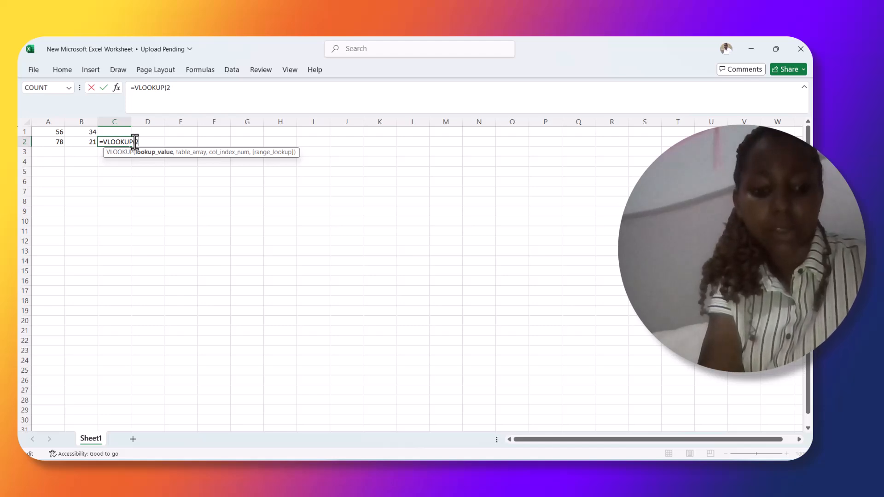
pyautogui.write('3')
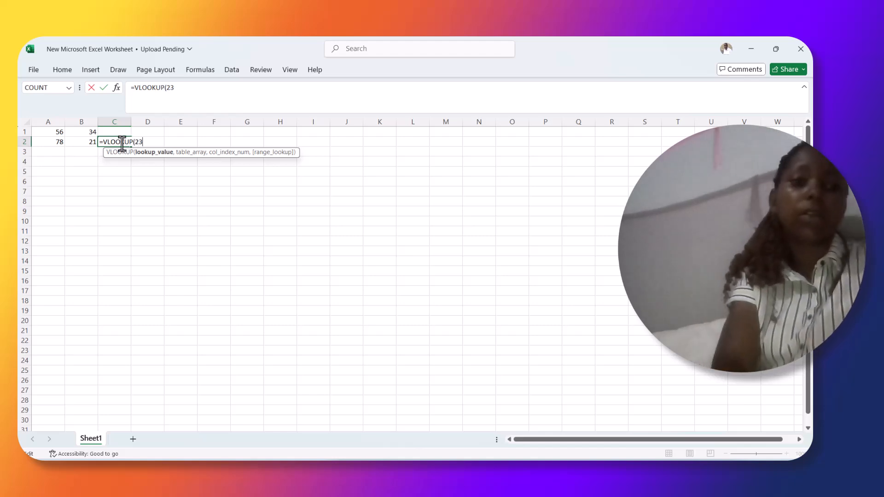
pyautogui.write(',')
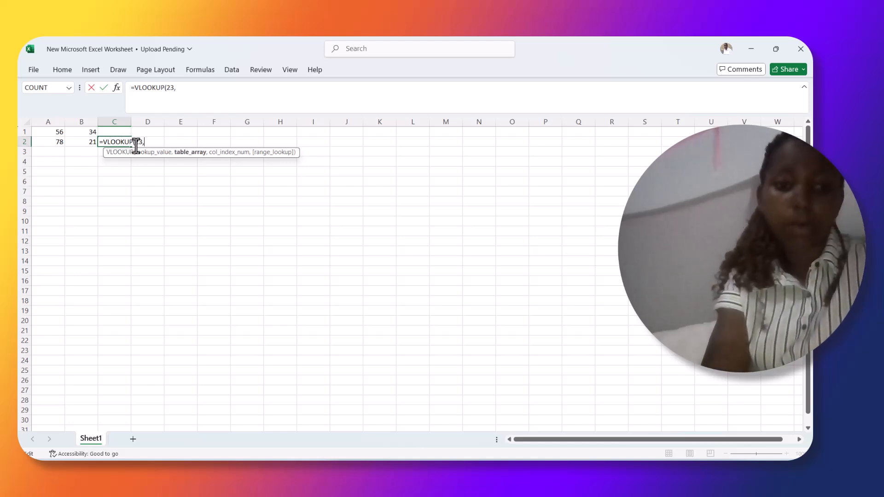
pyautogui.click(81, 132)
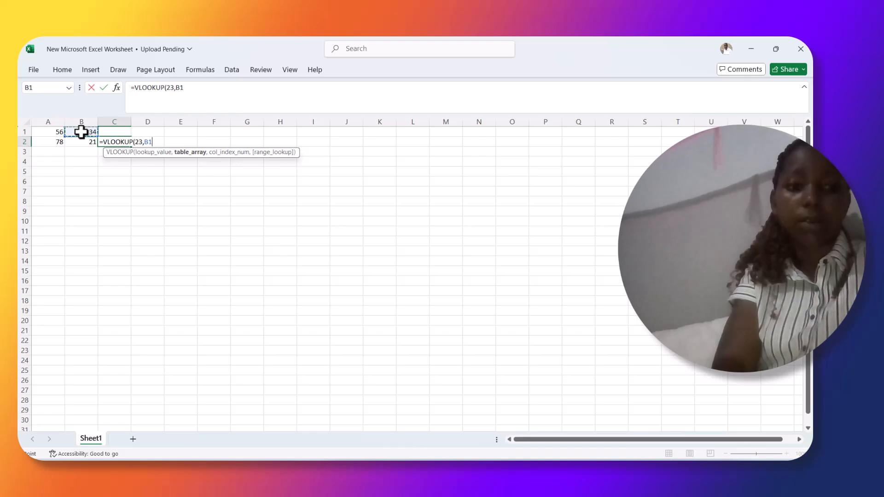
pyautogui.click(79, 142)
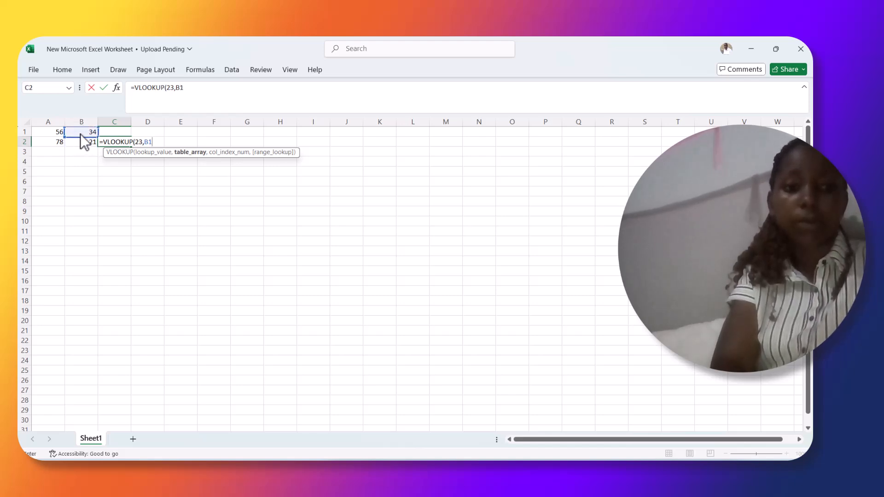
pyautogui.press('Return')
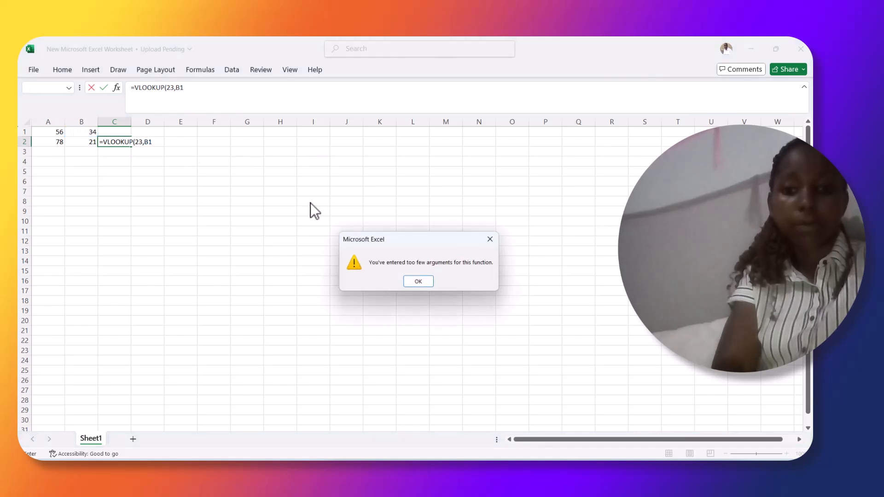
pyautogui.click(418, 281)
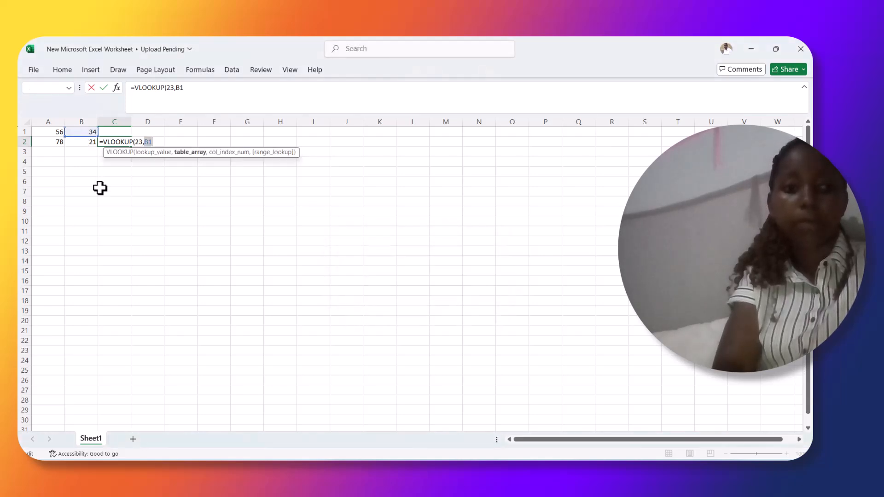
pyautogui.moveTo(73, 132); pyautogui.dragTo(74, 142)
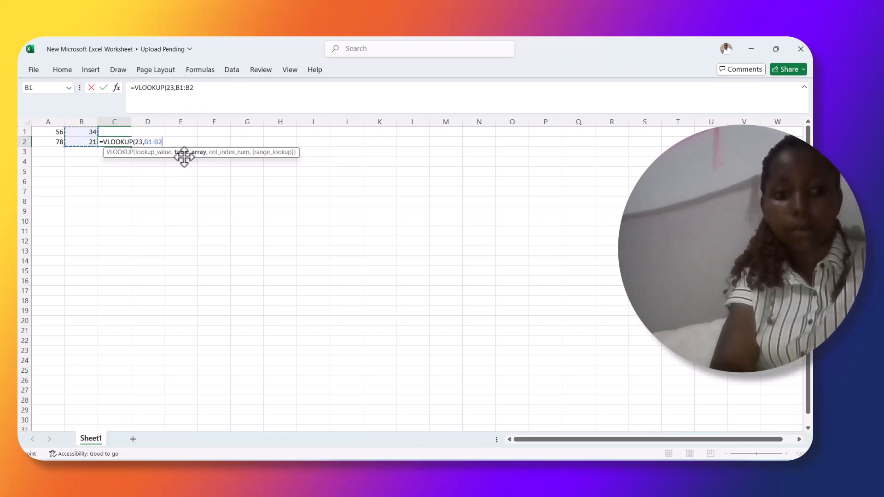
pyautogui.click(163, 143)
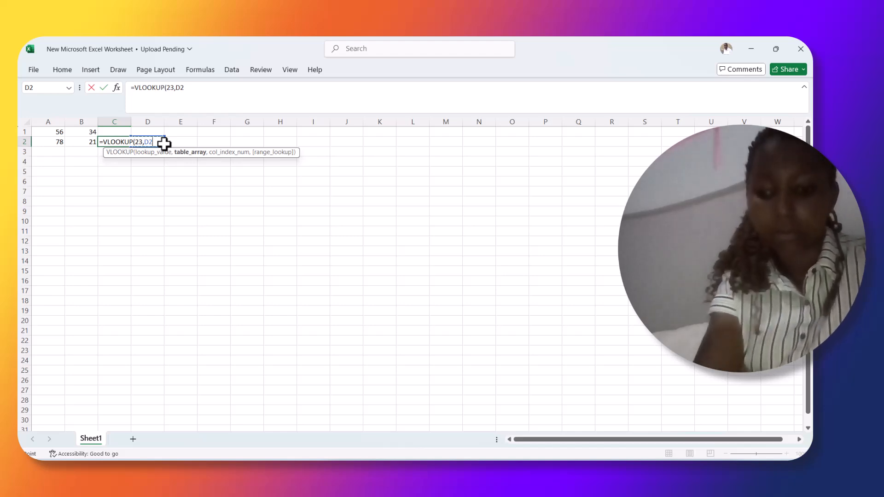
pyautogui.press('BackSpace')
pyautogui.press('BackSpace')
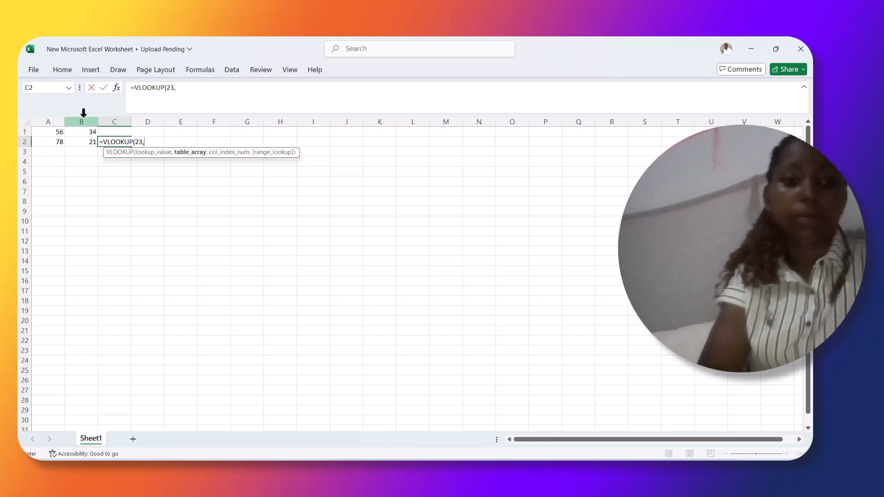
# Complete the VLOOKUP formula in C2 with B1:B2 as the table array and 2 as the column index
pyautogui.click(78, 132)
pyautogui.moveTo(78, 132); pyautogui.dragTo(78, 141)
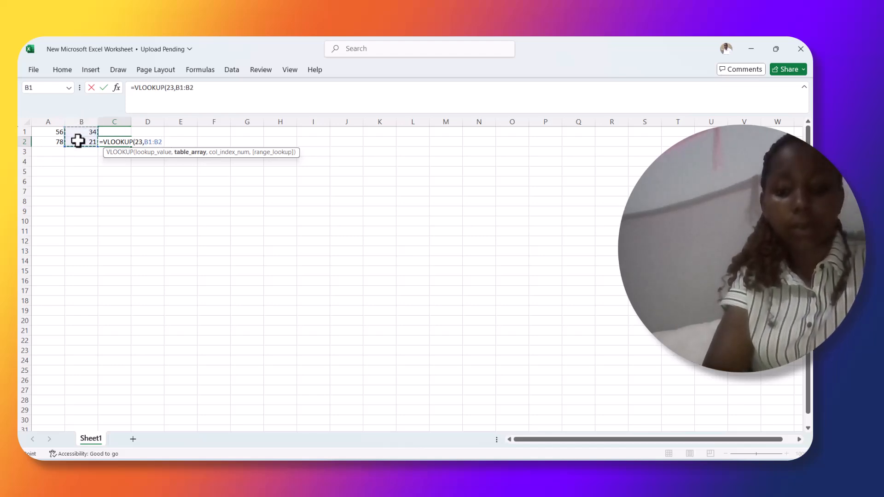
pyautogui.write(',')
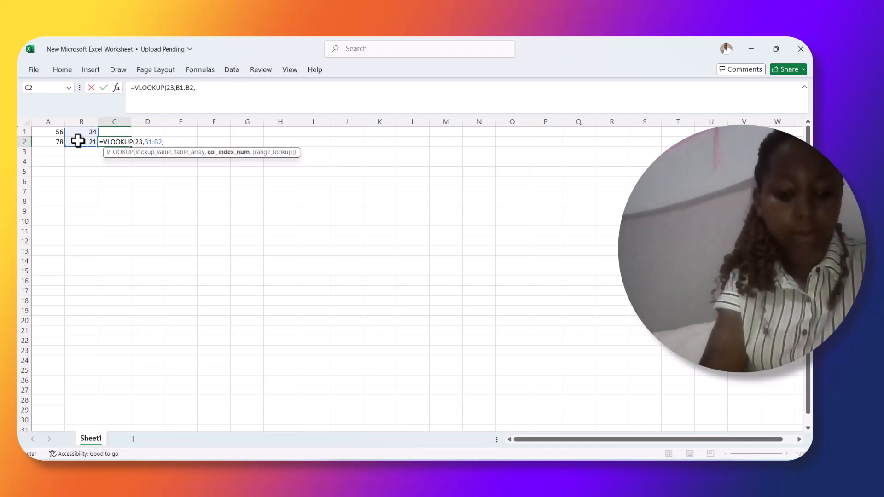
pyautogui.write('2')
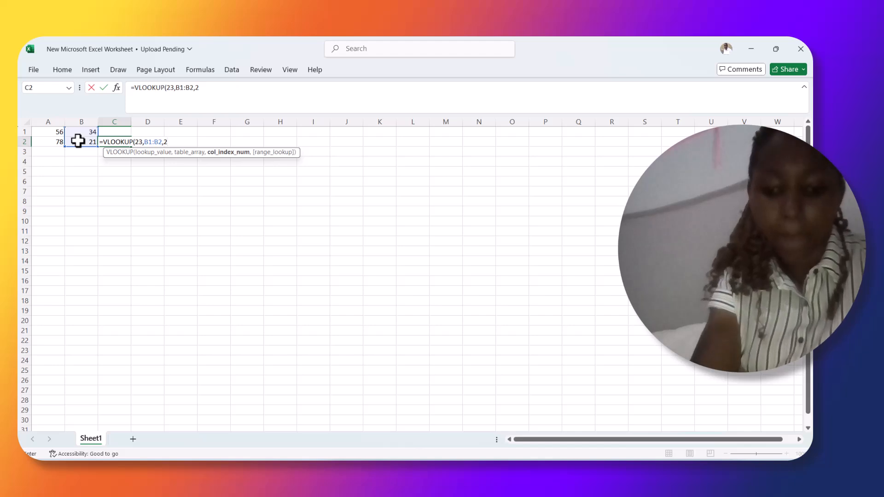
pyautogui.press('Return')
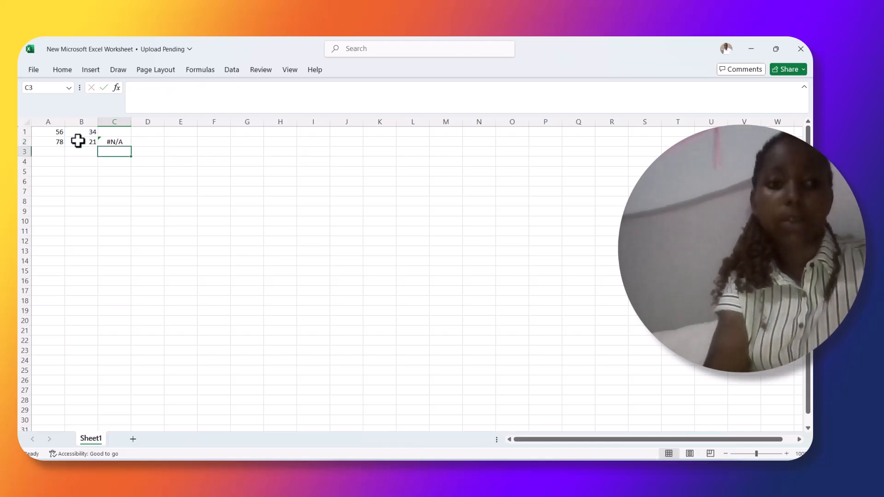
# Replace the VLOOKUP formula in cell C2 with the number 10
pyautogui.click(124, 143)
pyautogui.press('BackSpace')
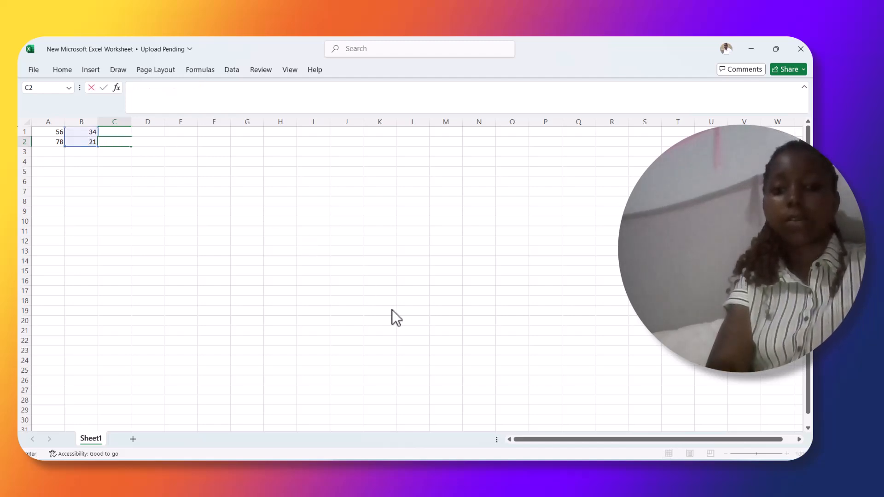
pyautogui.hotkey('alt', 'Tab')
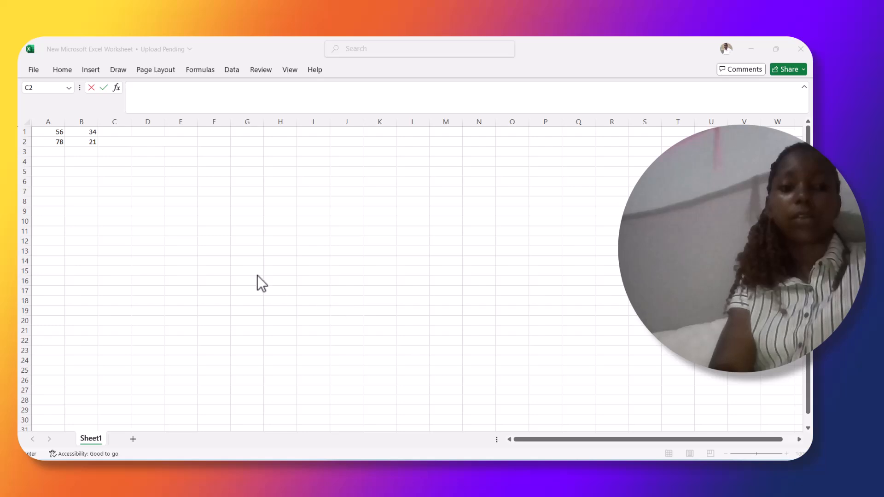
pyautogui.click(108, 142)
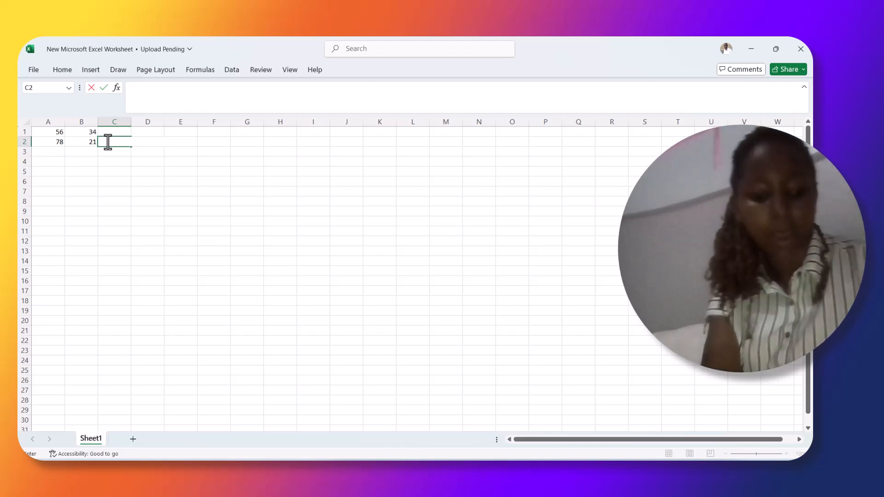
pyautogui.write('1')
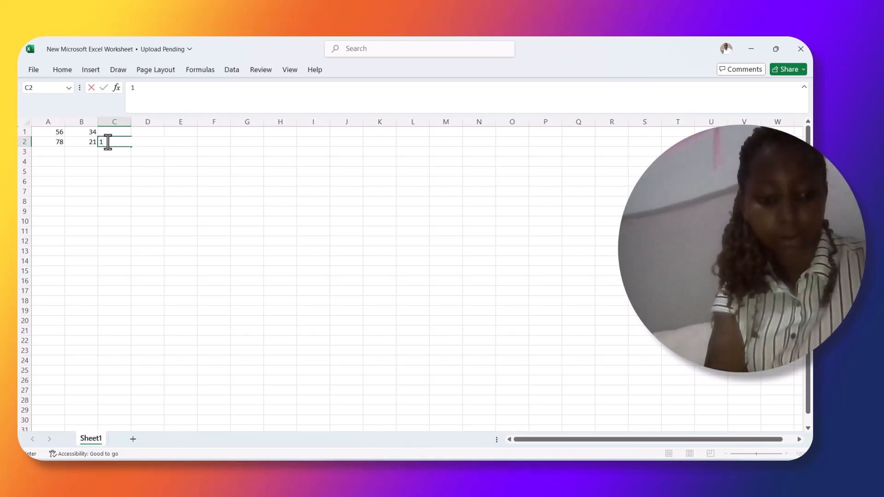
pyautogui.write('0')
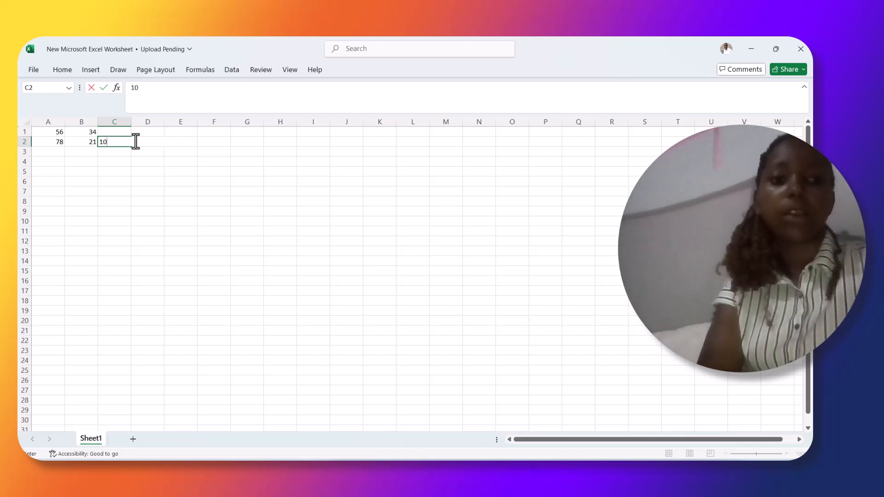
pyautogui.press('F2')
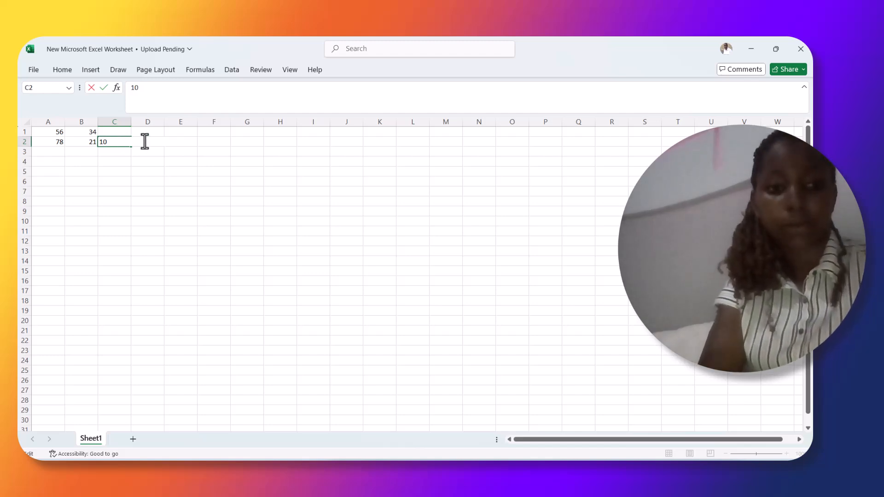
pyautogui.doubleClick(142, 142)
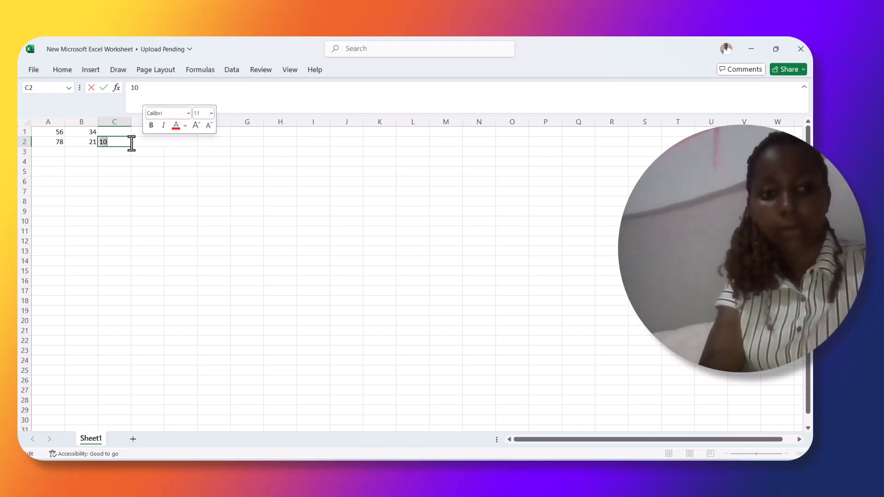
pyautogui.click(124, 132)
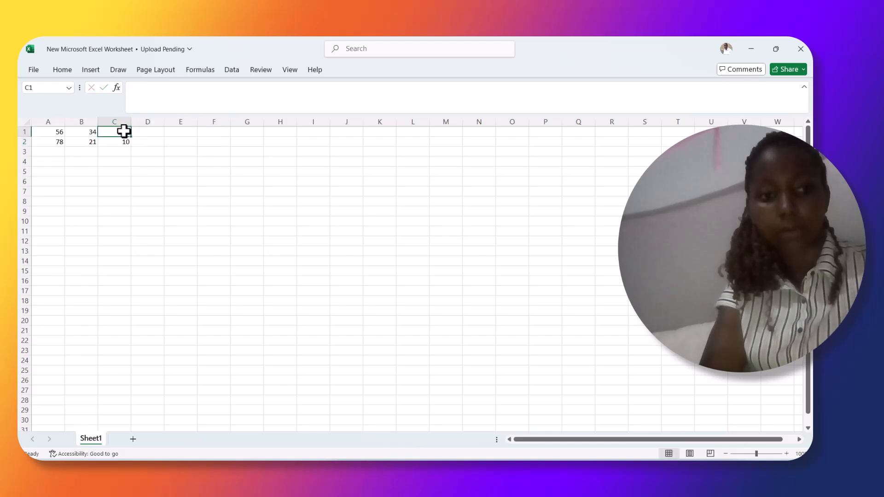
# Enter the text APPLES in cell D2, next to the number 10
pyautogui.click(139, 144)
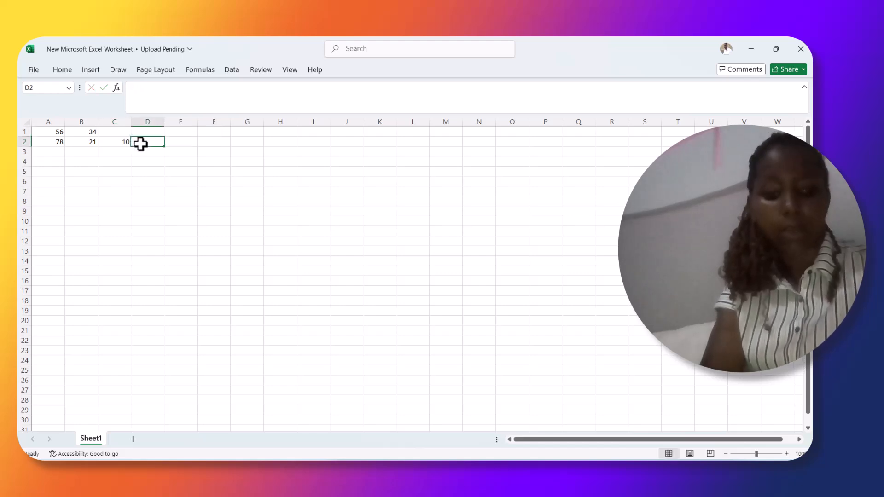
pyautogui.write('AP')
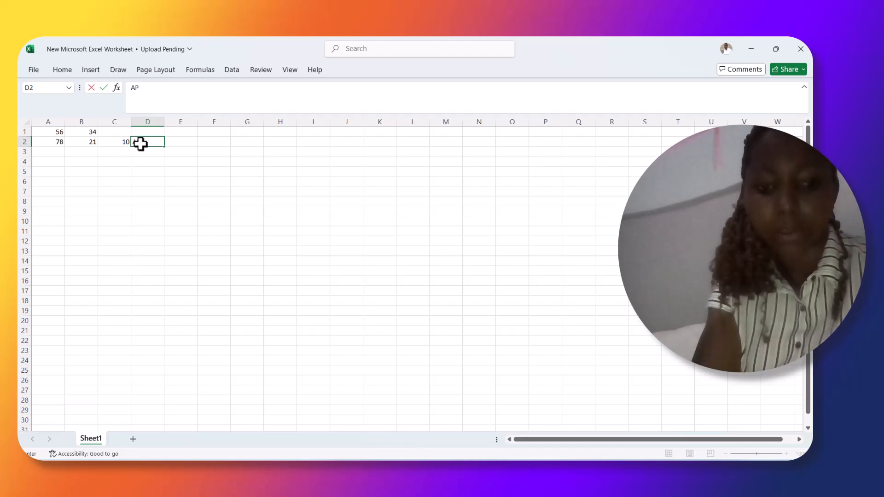
pyautogui.write('PLES')
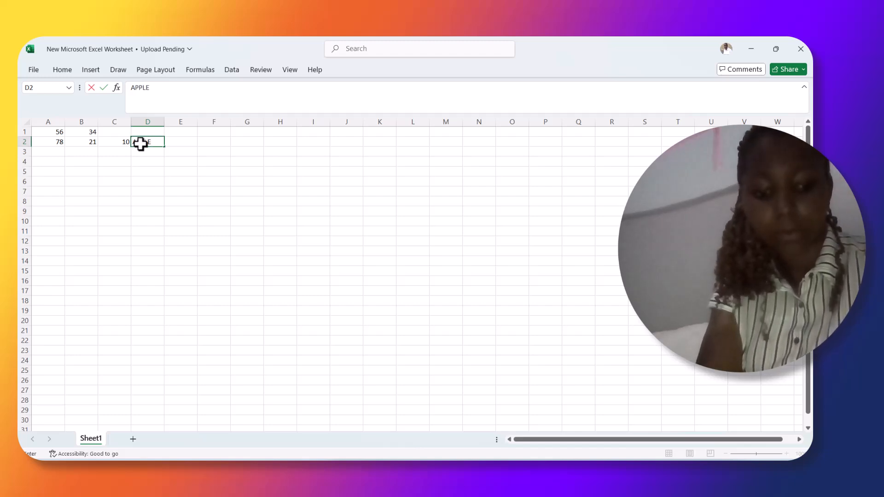
# Enter the formula =C2+D2 in cell E2 to demonstrate adding a number to text
pyautogui.click(171, 142)
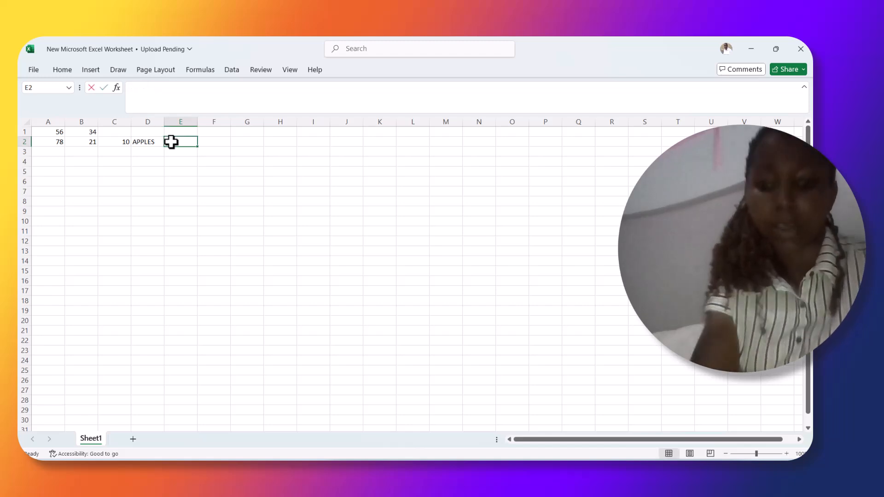
pyautogui.write('=')
pyautogui.click(109, 141)
pyautogui.write('=')
pyautogui.press('BackSpace')
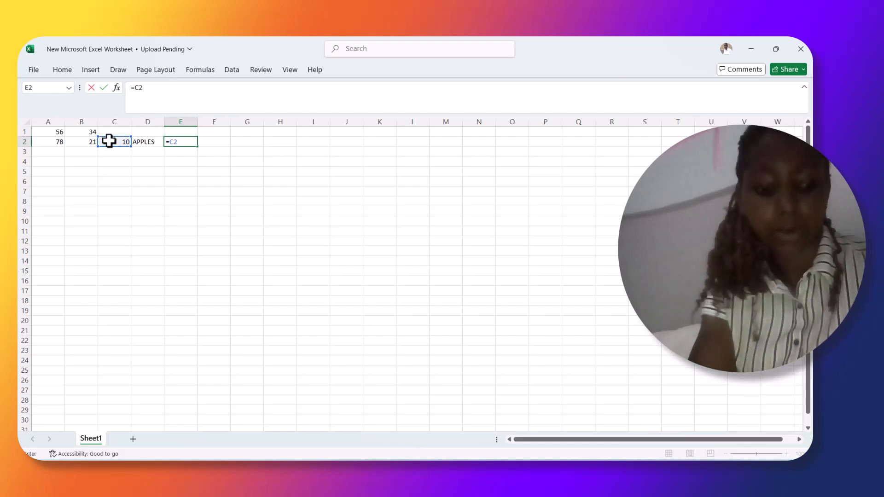
pyautogui.write('+')
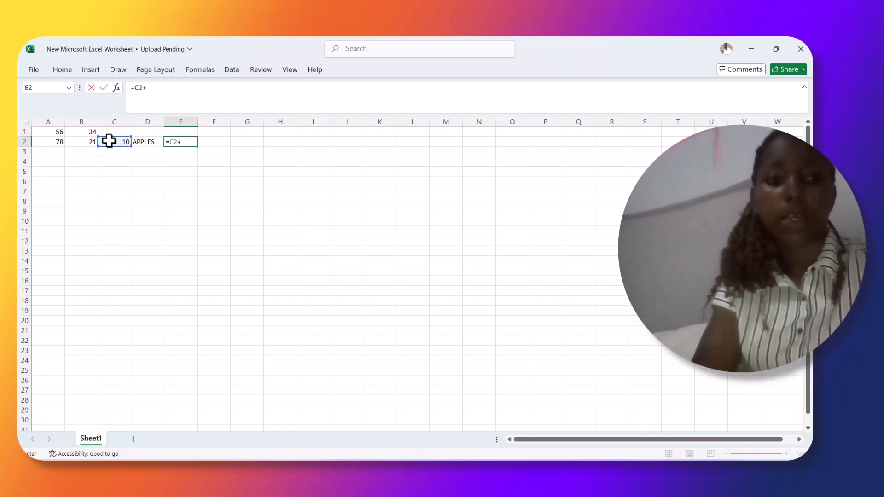
pyautogui.click(140, 141)
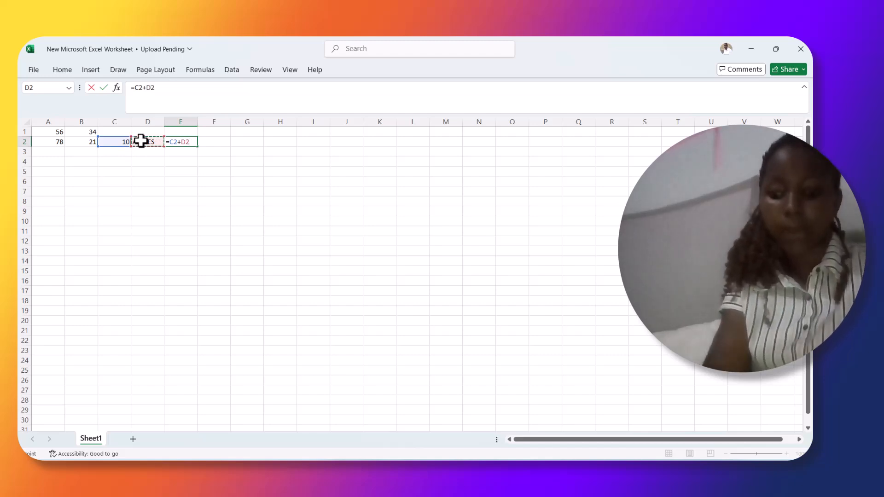
pyautogui.press('Return')
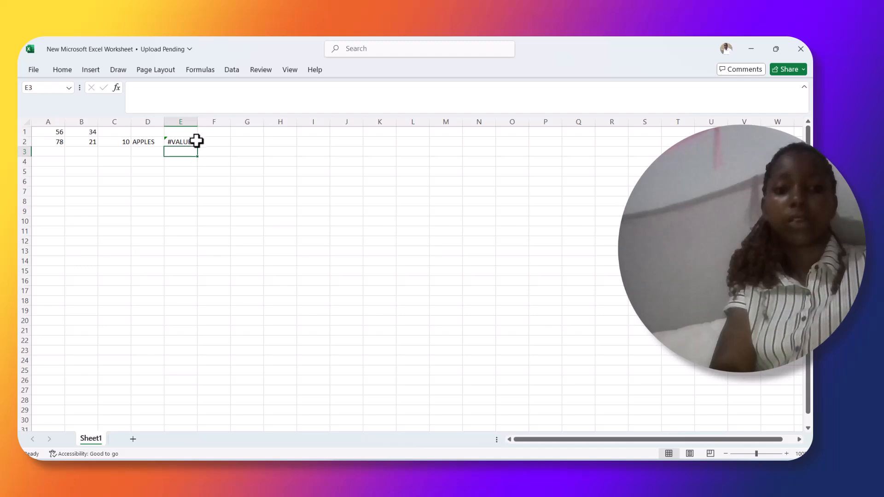
# Clear the addition formula from E2 and replace the text in D2 with the number 78
pyautogui.press('BackSpace')
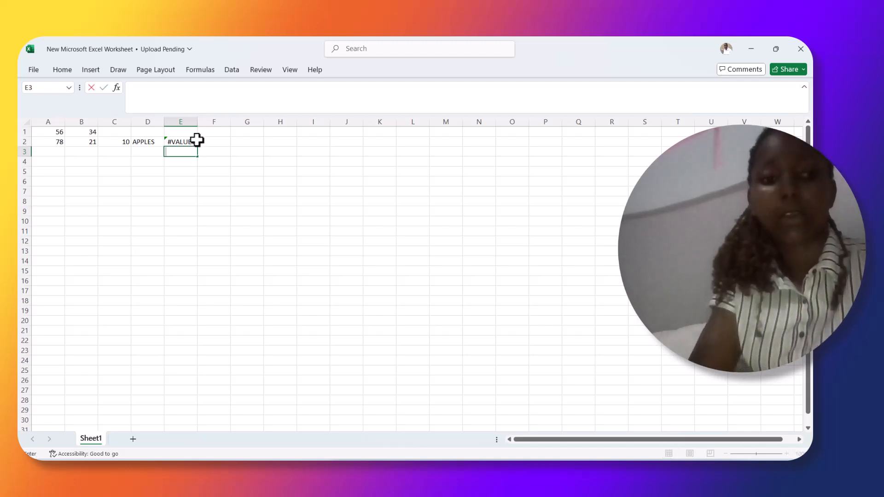
pyautogui.doubleClick(189, 142)
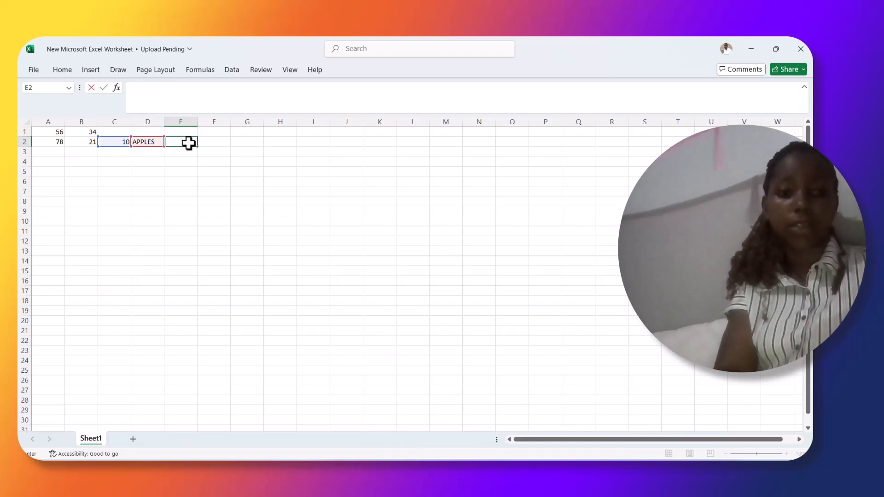
pyautogui.click(162, 140)
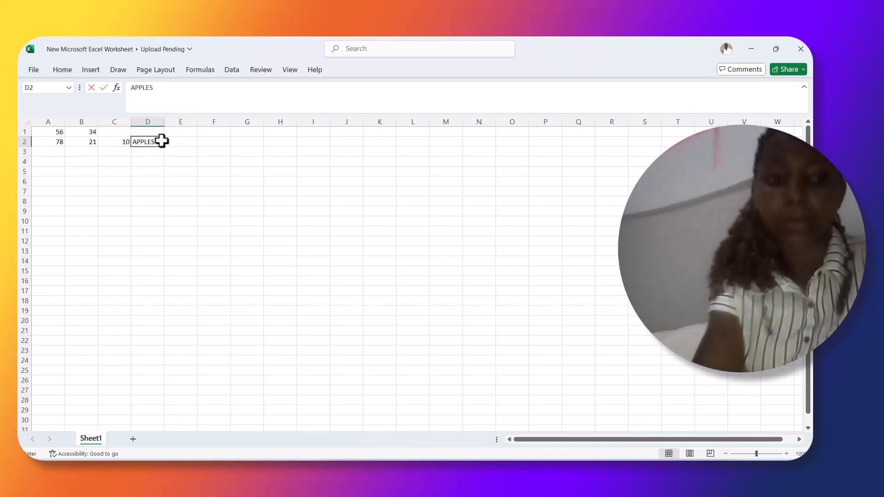
pyautogui.press('BackSpace')
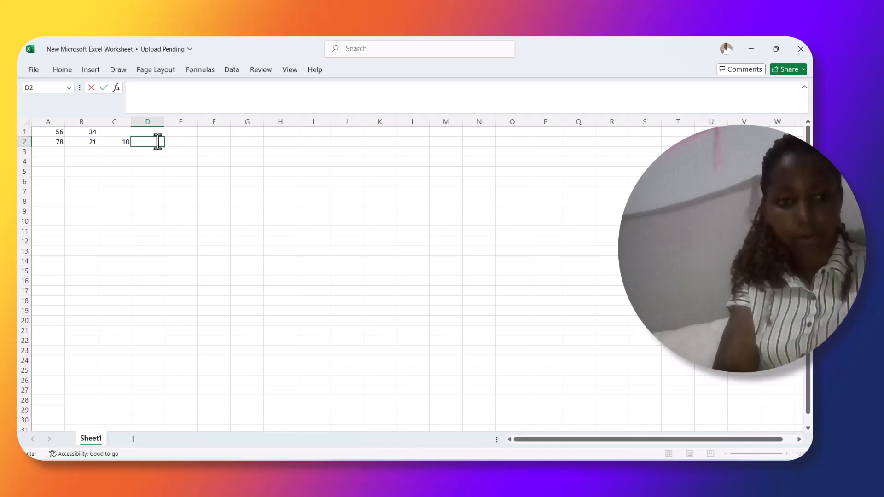
pyautogui.write('78')
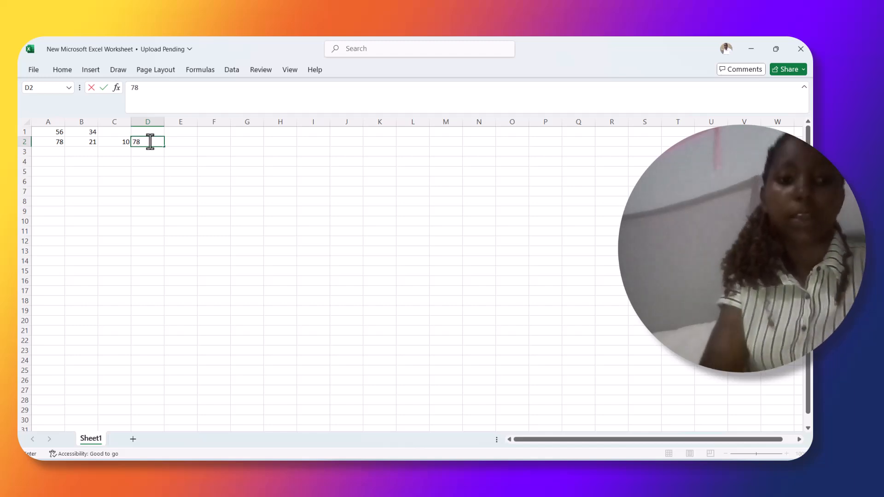
# Enter the formula =C2+D2 in cell E2 to add the two numbers
pyautogui.click(178, 143)
pyautogui.write('=')
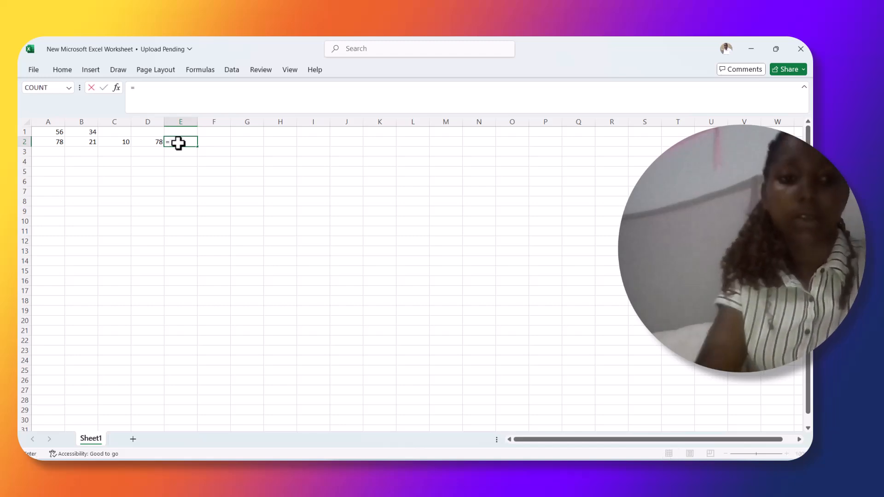
pyautogui.click(124, 142)
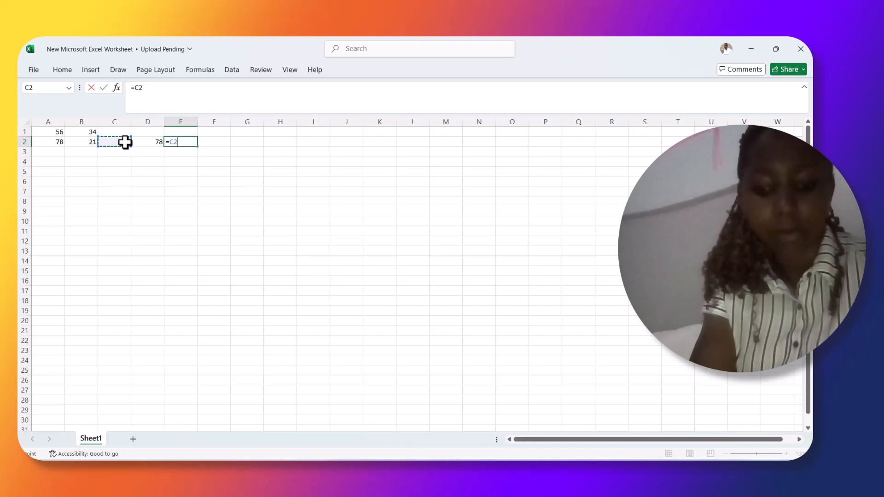
pyautogui.write('=C2')
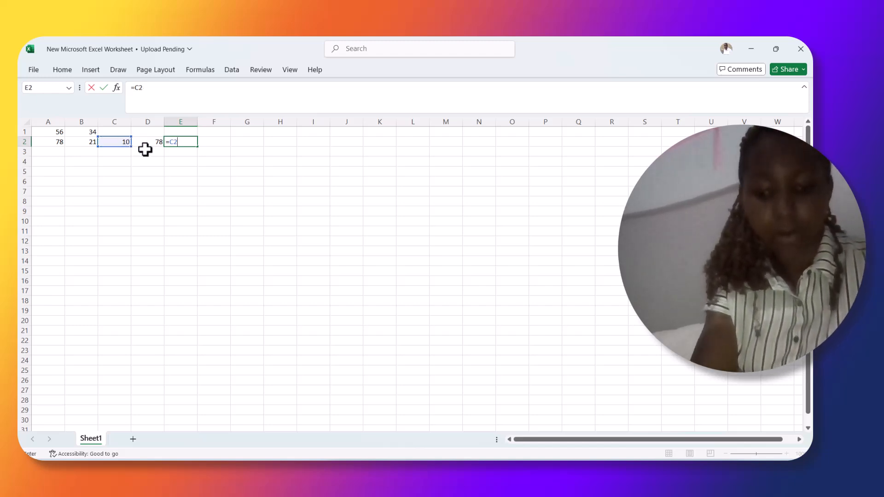
pyautogui.write('+')
pyautogui.click(149, 143)
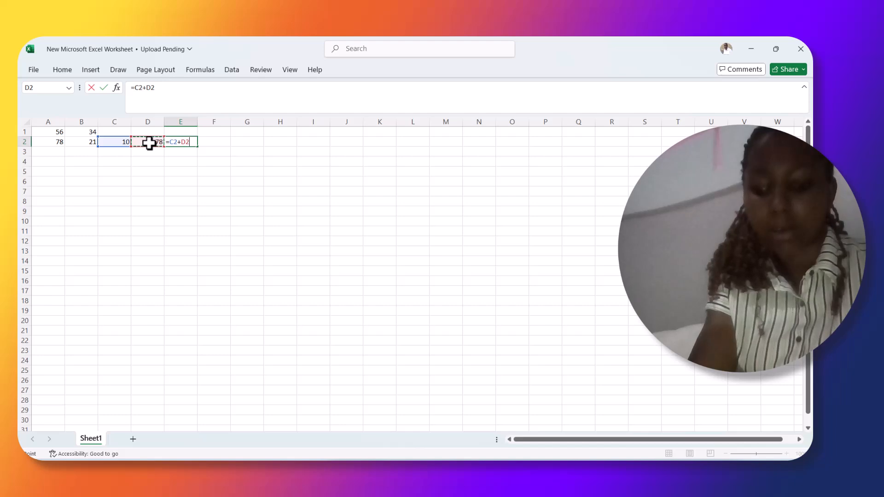
pyautogui.press('Return')
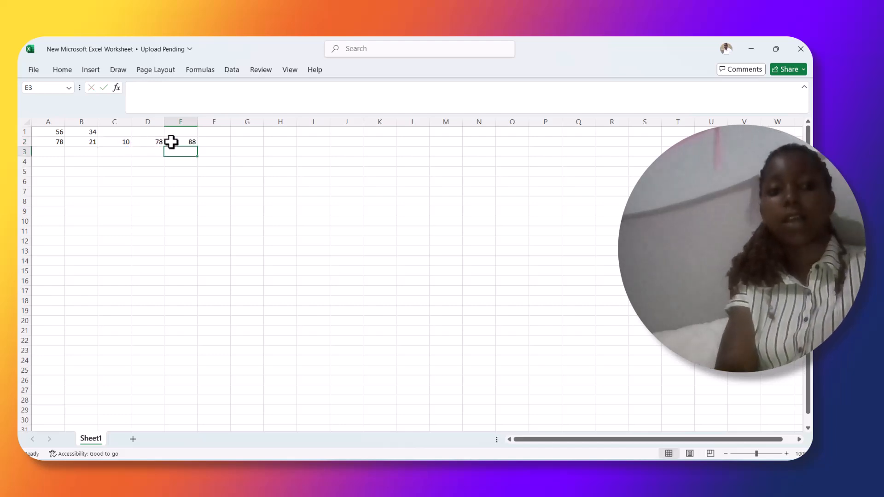
# Delete the whole column D that the addition formula refers to, demonstrating a broken cell reference
pyautogui.click(152, 121)
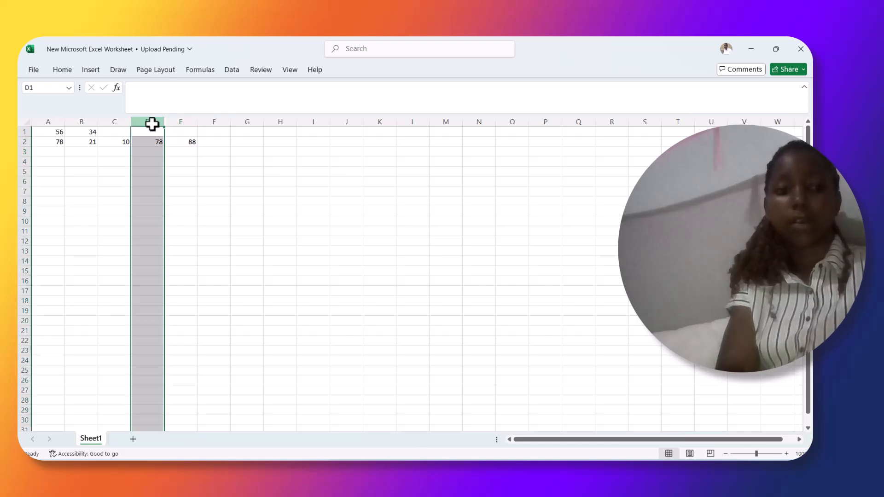
pyautogui.rightClick(152, 125)
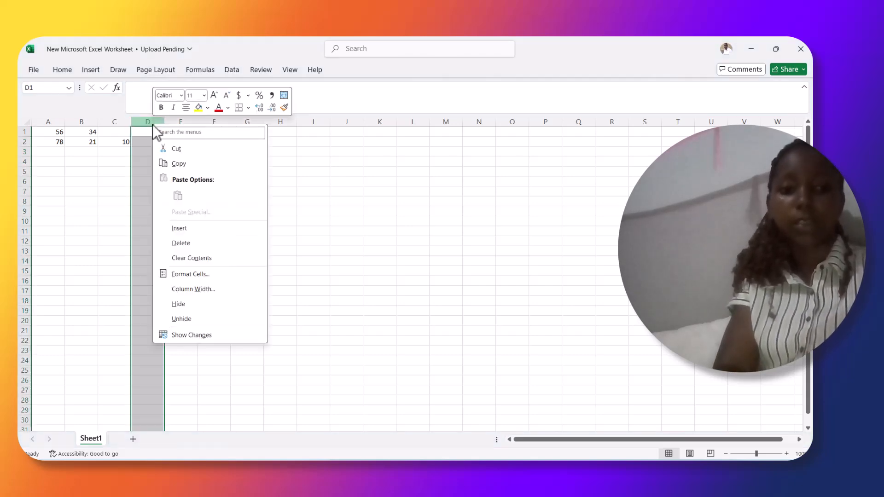
pyautogui.click(180, 244)
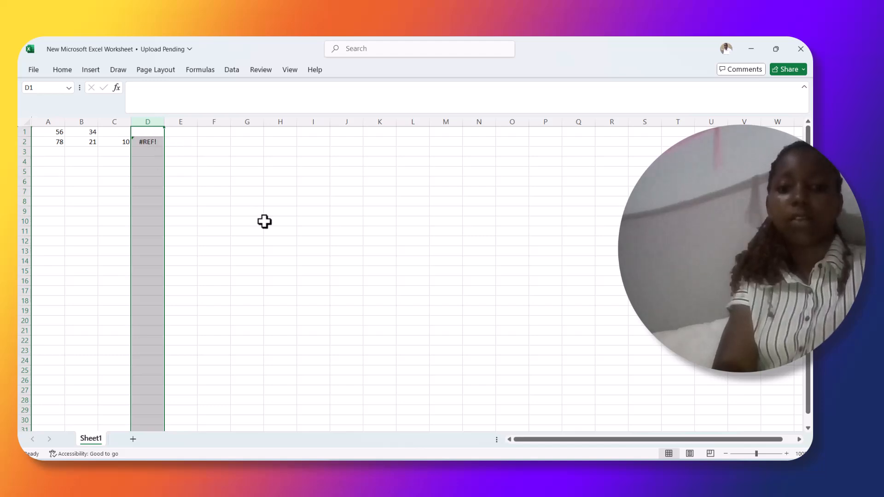
pyautogui.hotkey('alt', 'Tab')
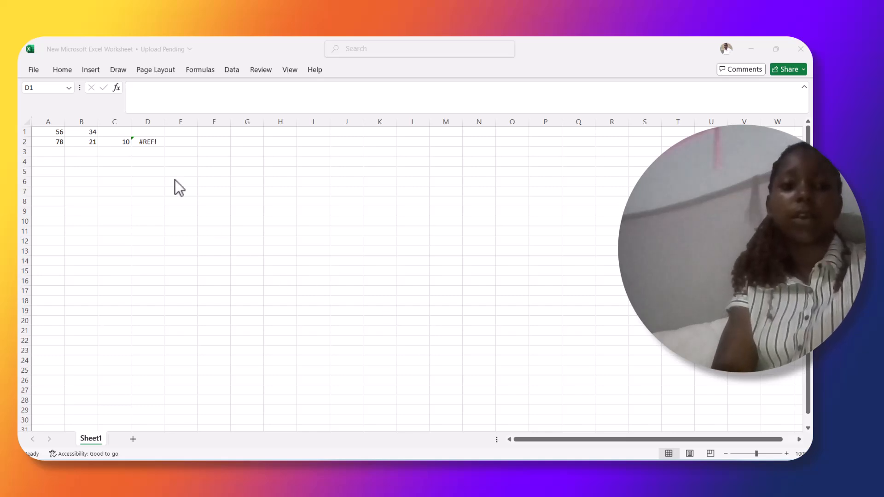
pyautogui.hotkey('alt', 'Tab')
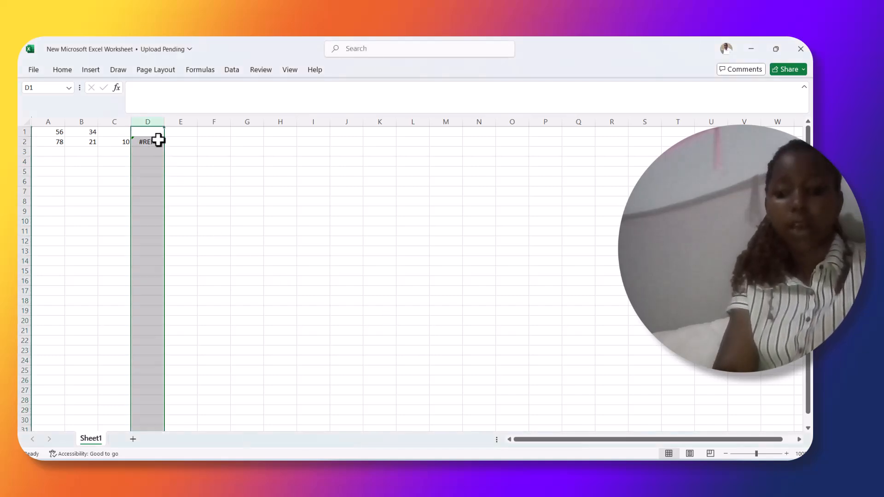
# Replace the broken formula in cell D2 with the number 11
pyautogui.press('BackSpace')
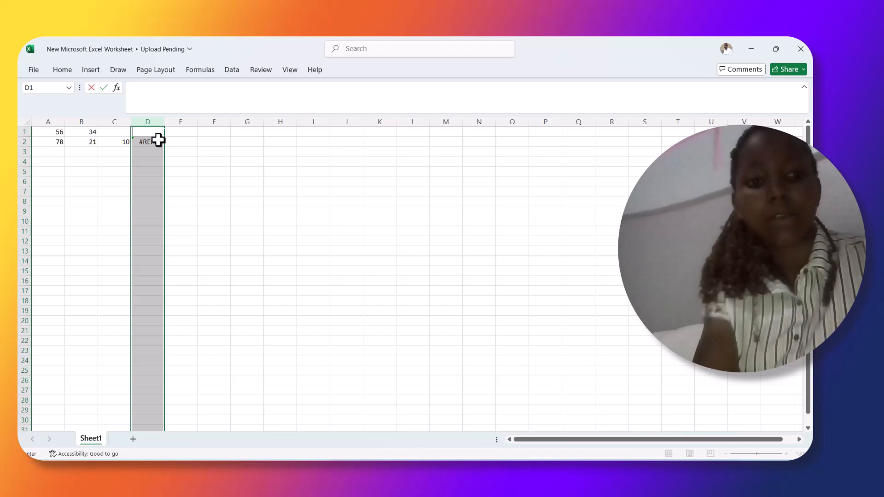
pyautogui.click(156, 142)
pyautogui.press('BackSpace')
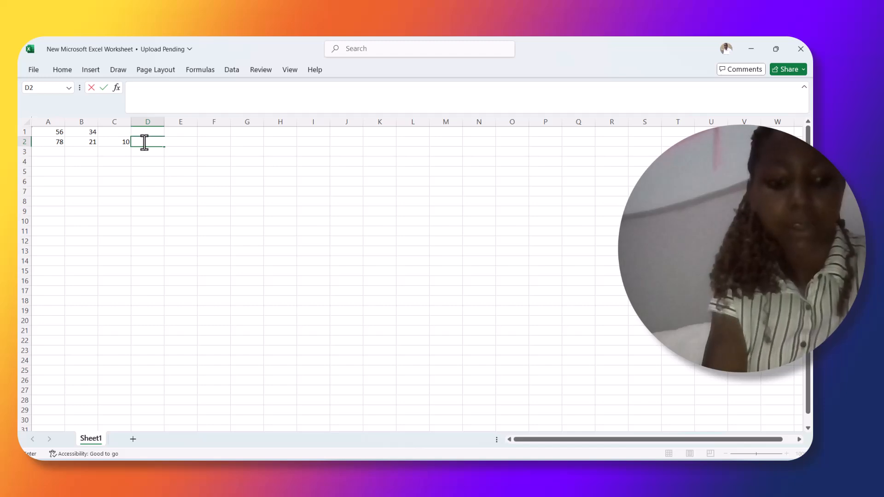
pyautogui.write('11')
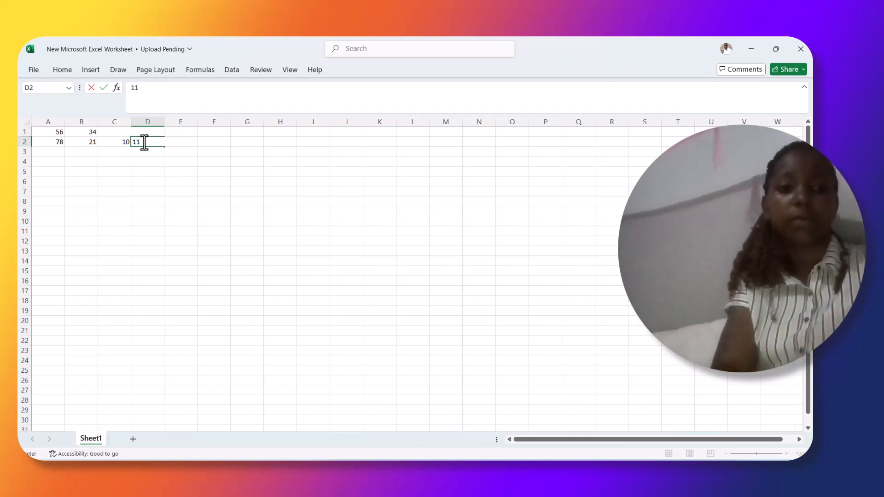
pyautogui.press('F2')
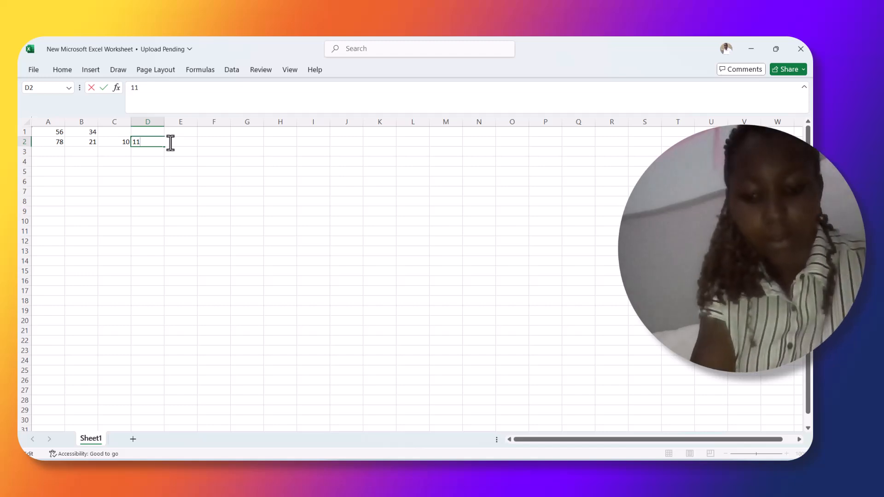
# Enter the misspelled formula =SUMM(C2:D2) in cell E2 to demonstrate an unrecognised function name
pyautogui.write('=')
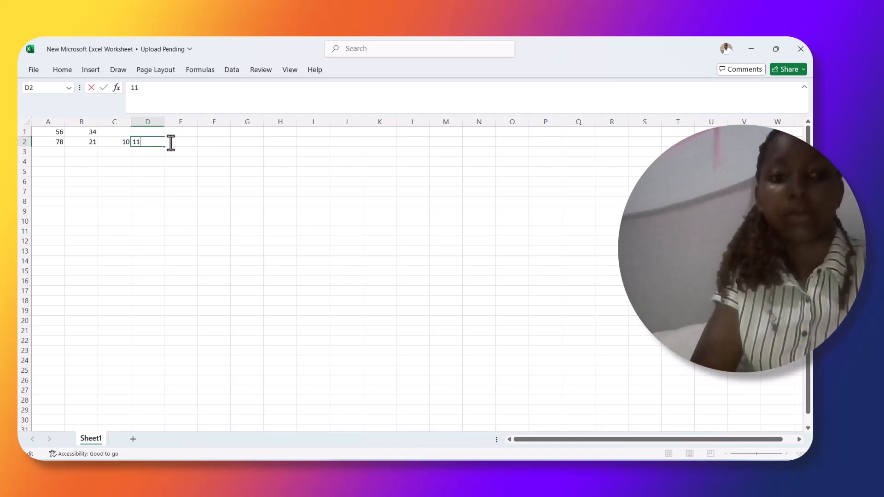
pyautogui.click(157, 133)
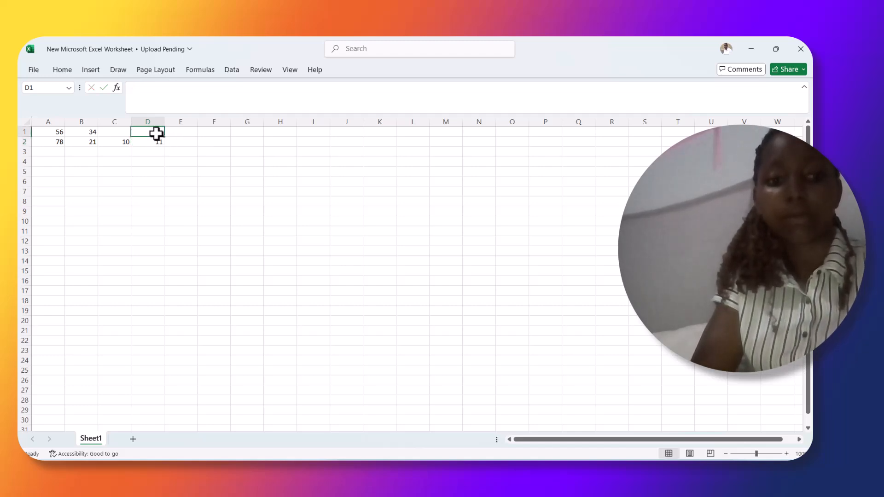
pyautogui.click(175, 143)
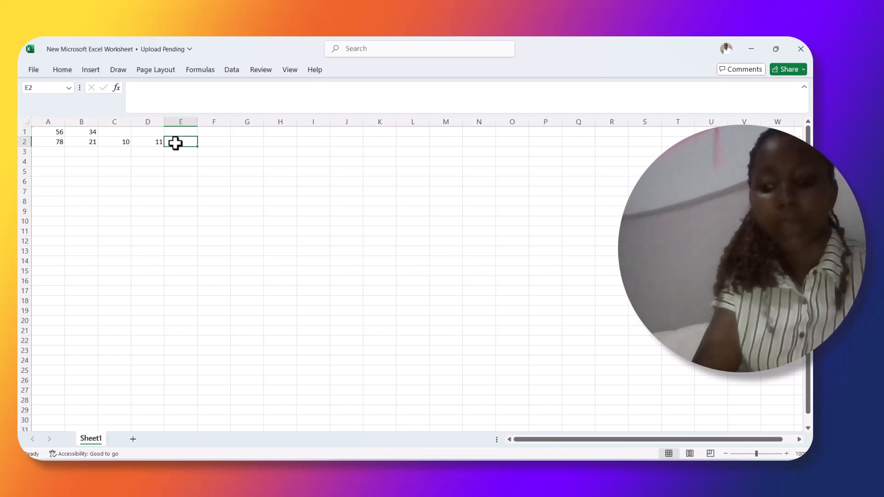
pyautogui.write('=')
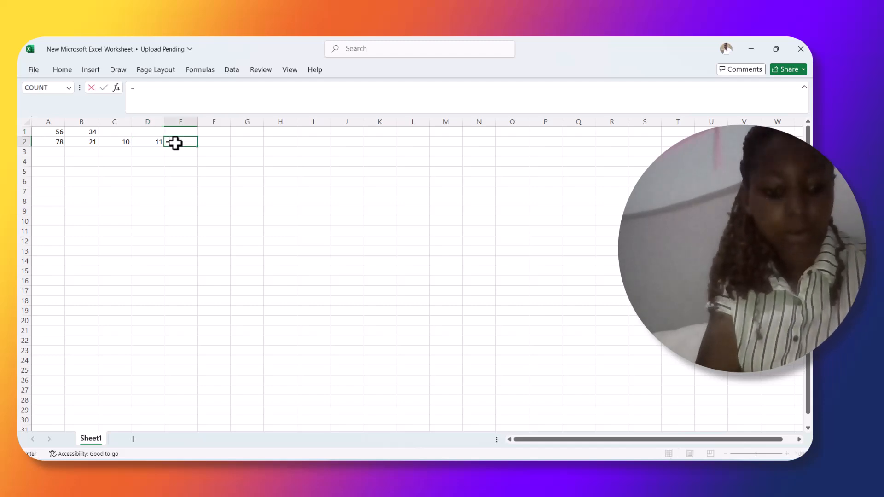
pyautogui.write('S')
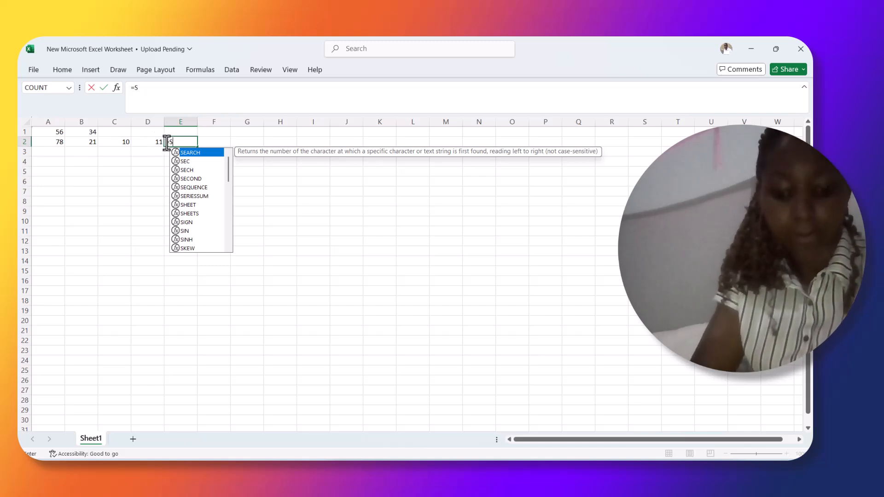
pyautogui.write('U')
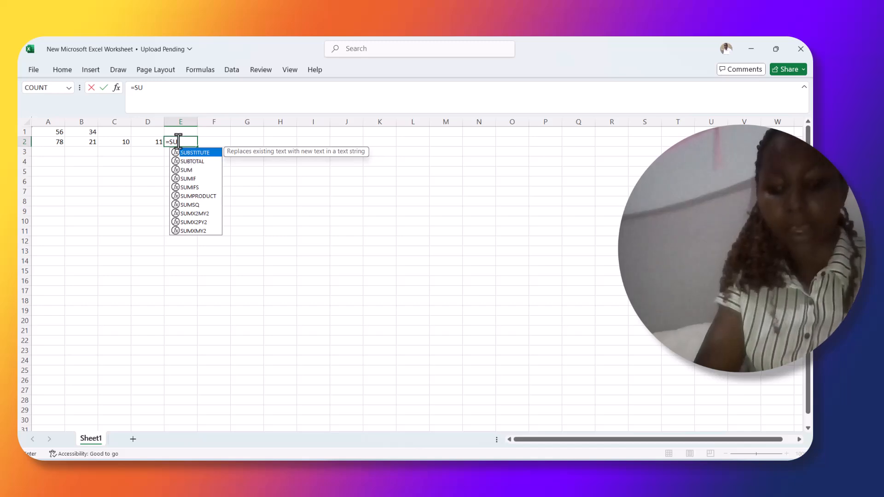
pyautogui.write('MM')
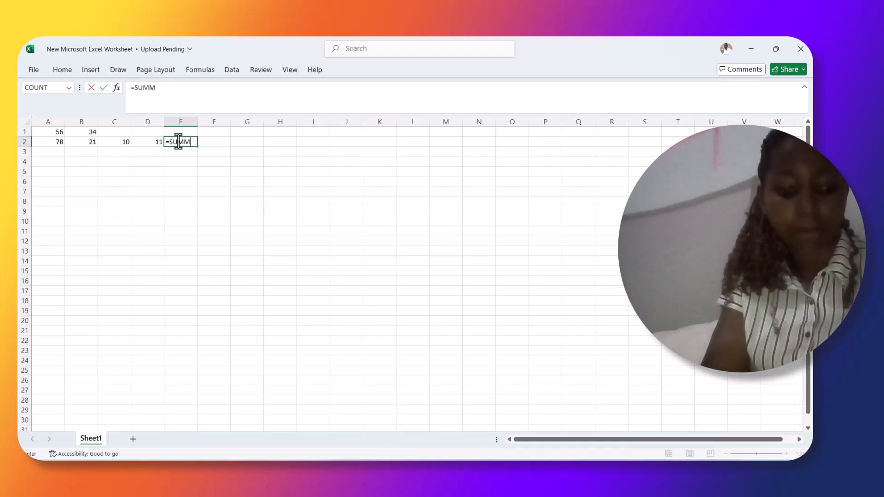
pyautogui.write('(')
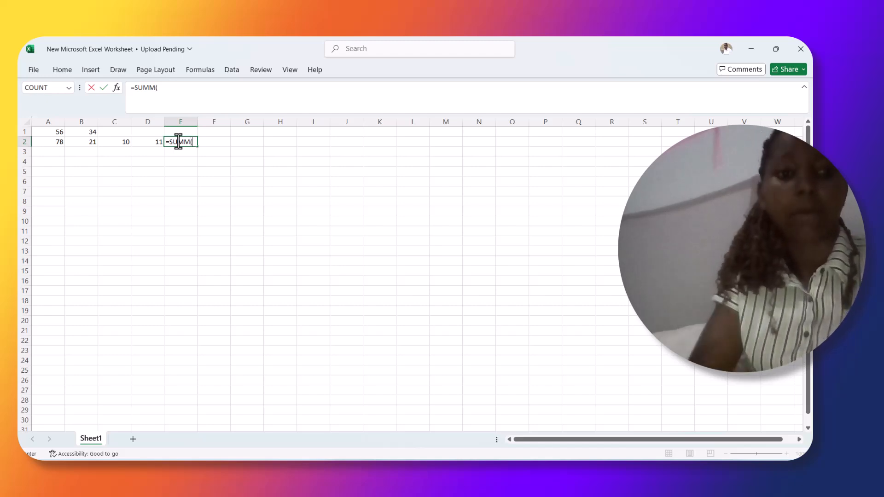
pyautogui.click(124, 142)
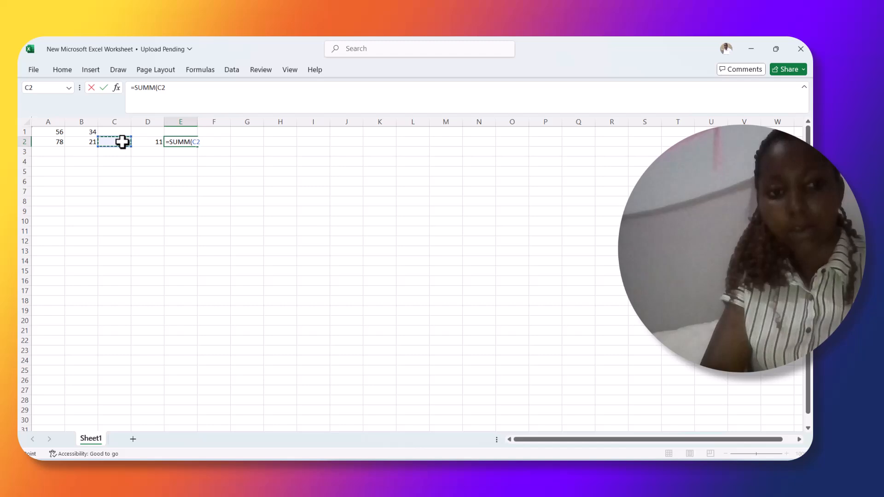
pyautogui.moveTo(124, 141); pyautogui.dragTo(148, 142)
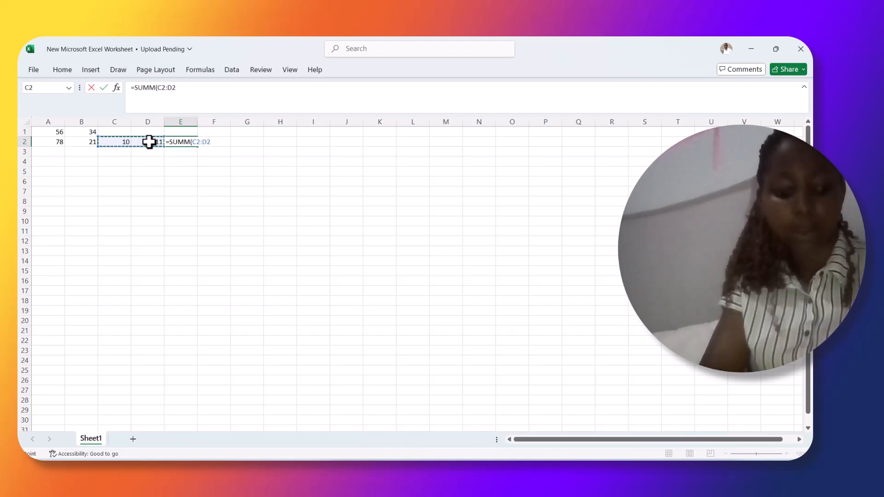
pyautogui.write(')')
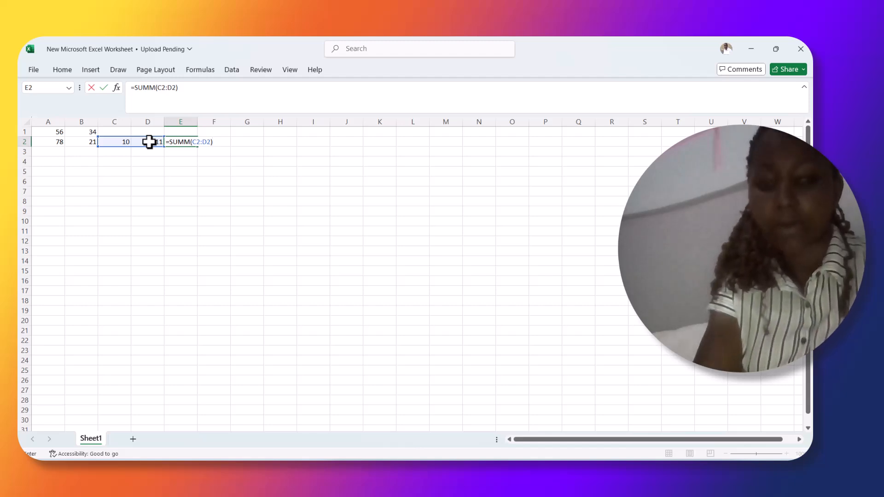
pyautogui.press('Return')
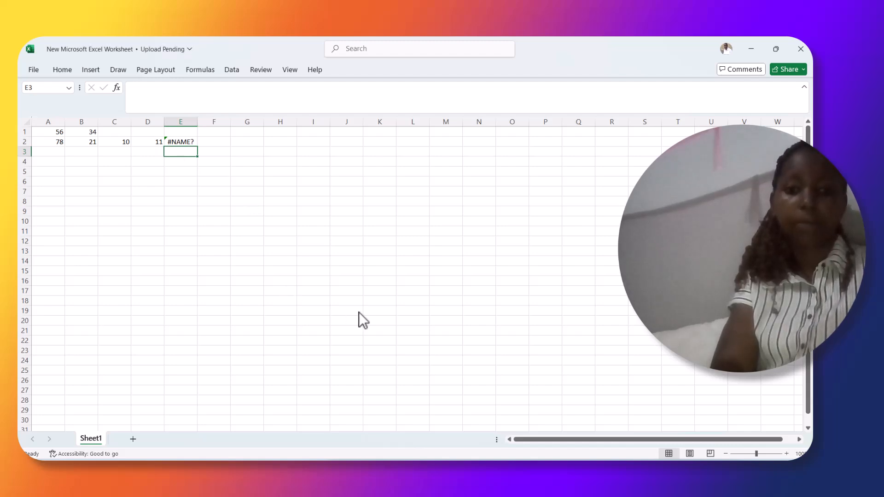
# Clear the misspelled formula from cell E2 and enter the letter S there instead
pyautogui.press('Up')
pyautogui.press('BackSpace')
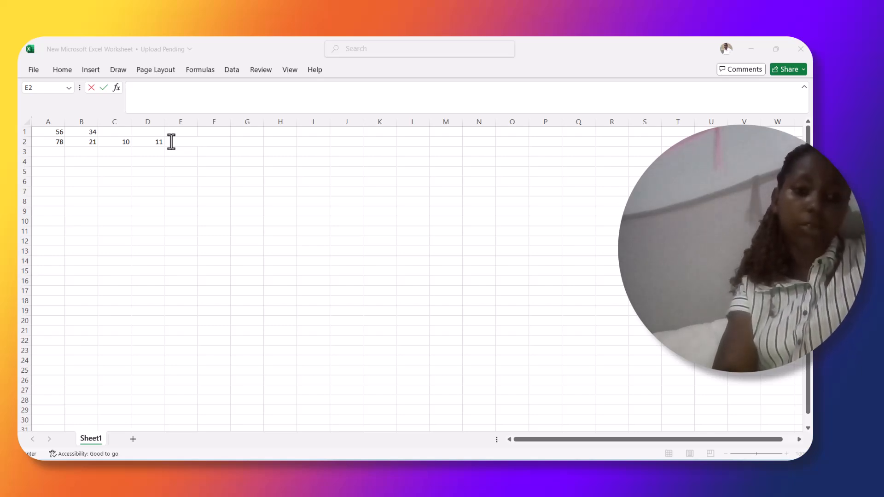
pyautogui.click(185, 164)
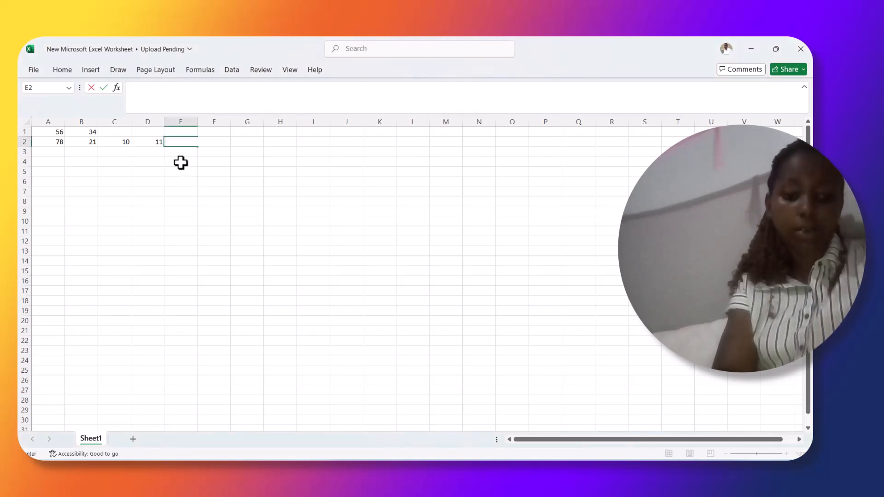
pyautogui.write('S')
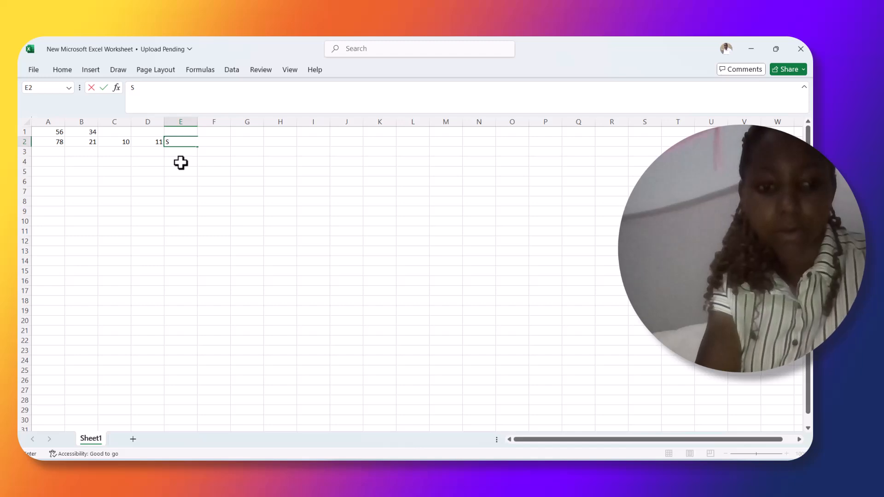
pyautogui.click(168, 162)
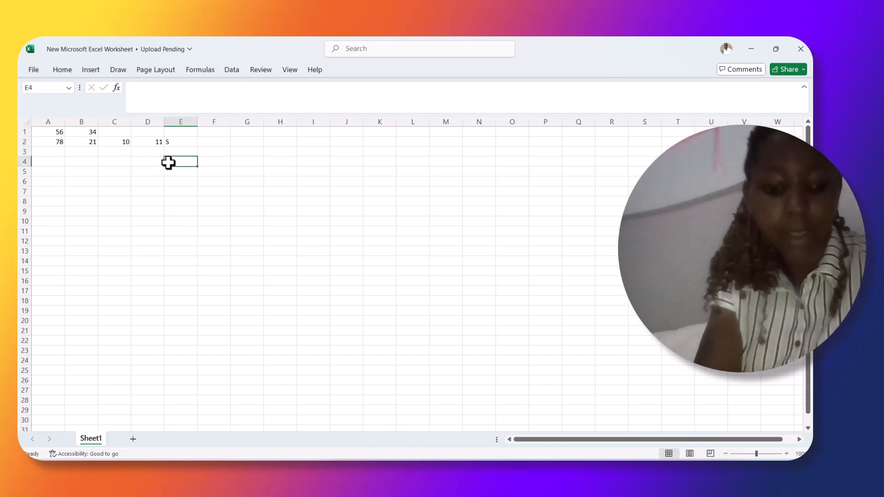
# Write the text SQRT in cell E4
pyautogui.write('S')
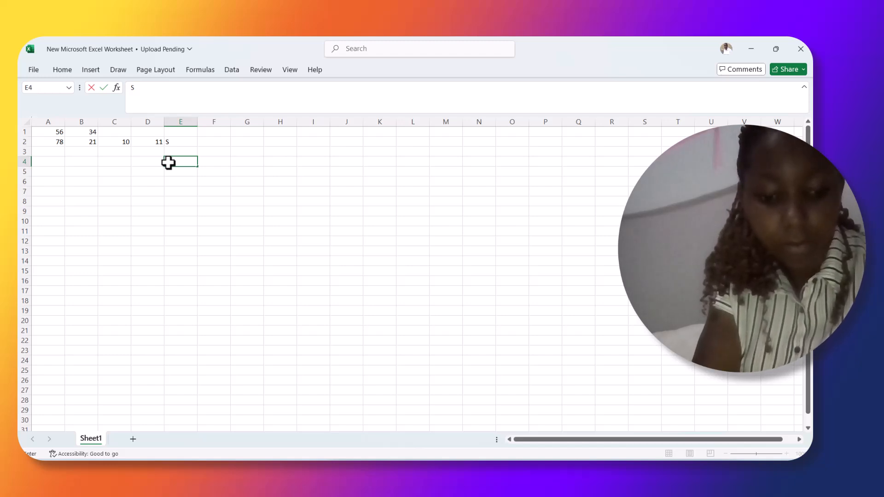
pyautogui.write('QRT')
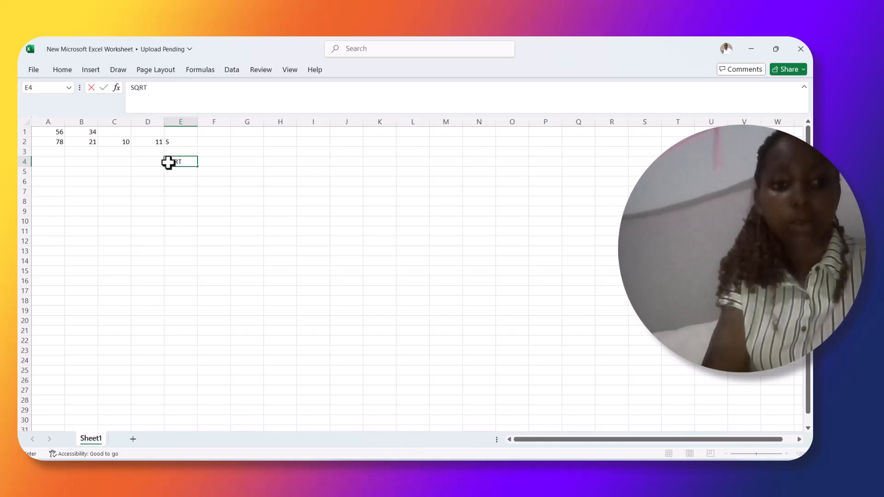
pyautogui.click(185, 162)
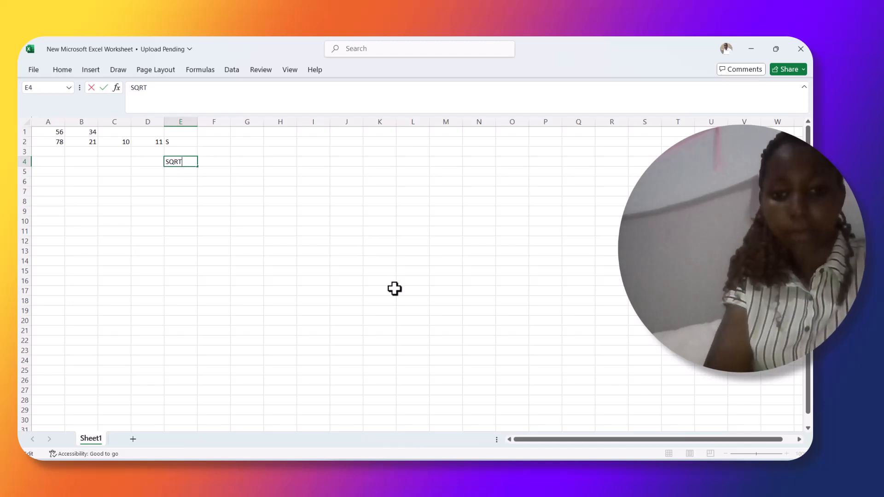
pyautogui.hotkey('alt', 'Tab')
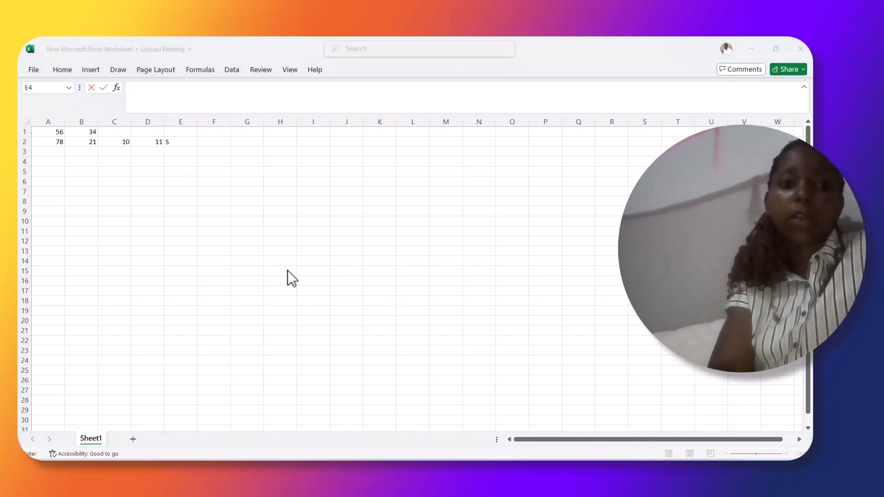
pyautogui.click(115, 90)
pyautogui.click(117, 84)
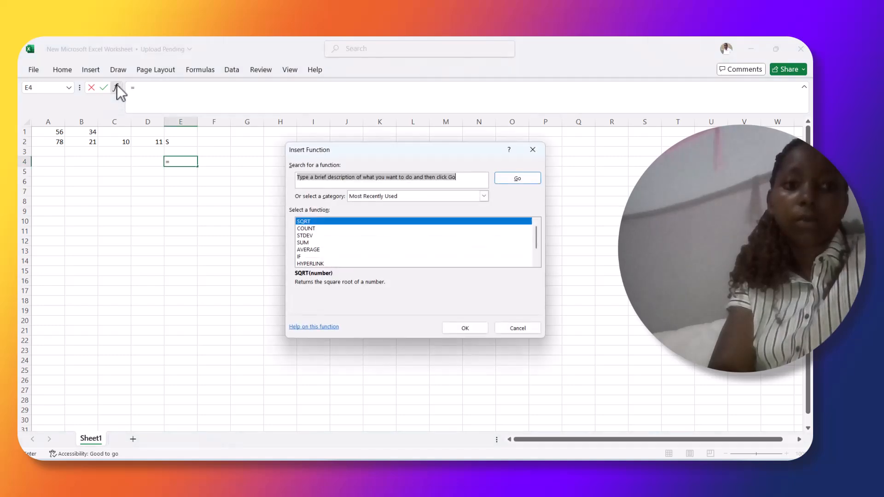
pyautogui.click(306, 221)
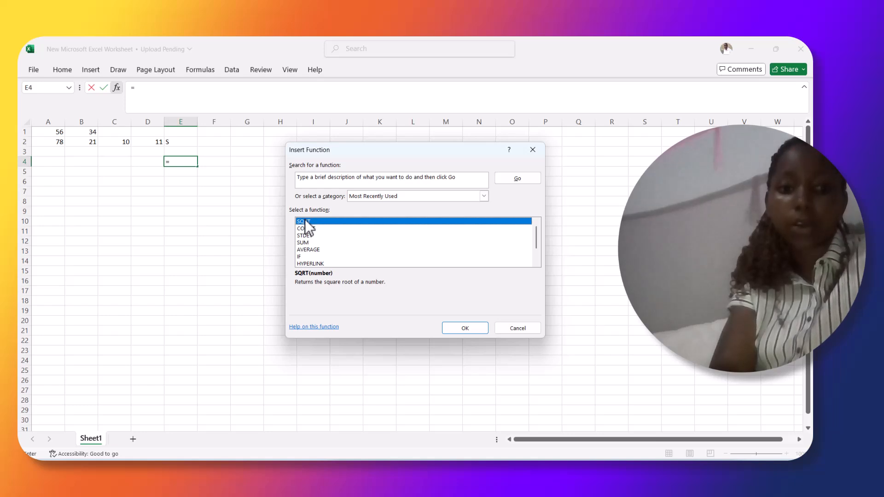
pyautogui.doubleClick(305, 220)
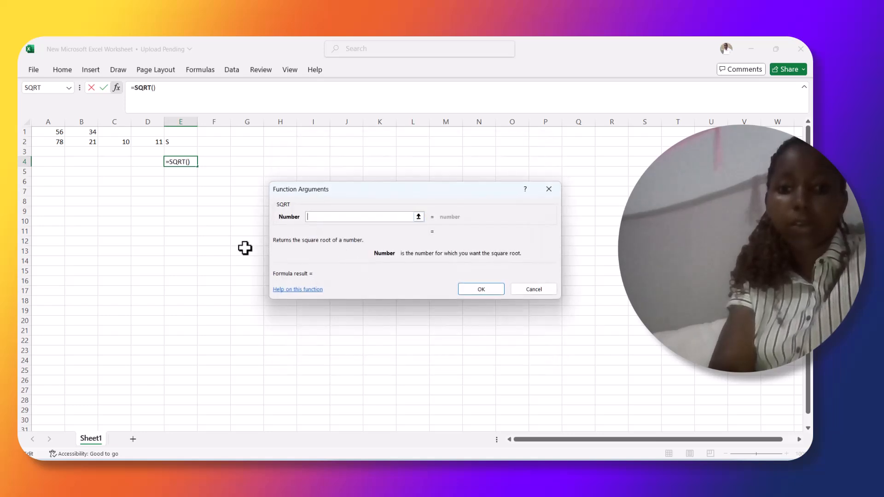
pyautogui.click(551, 189)
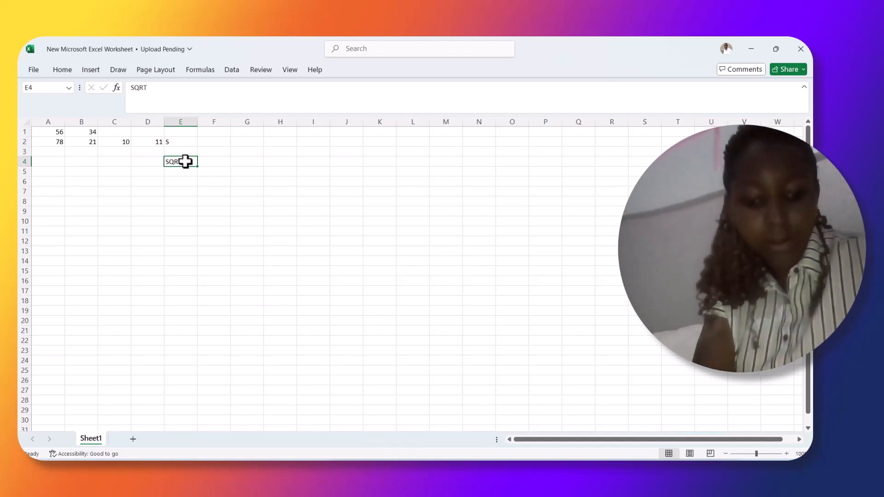
# Clear cell E4 and insert the SQRT function there with -9 as its number
pyautogui.write('(')
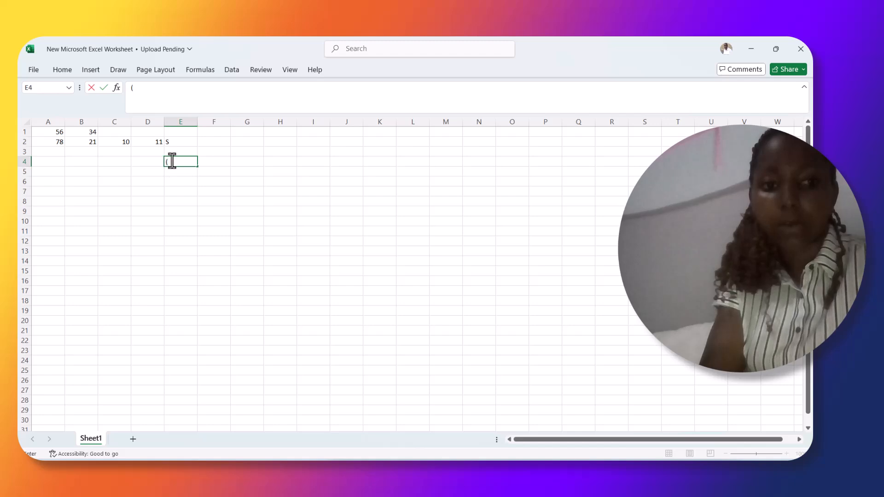
pyautogui.click(172, 161)
pyautogui.press('BackSpace')
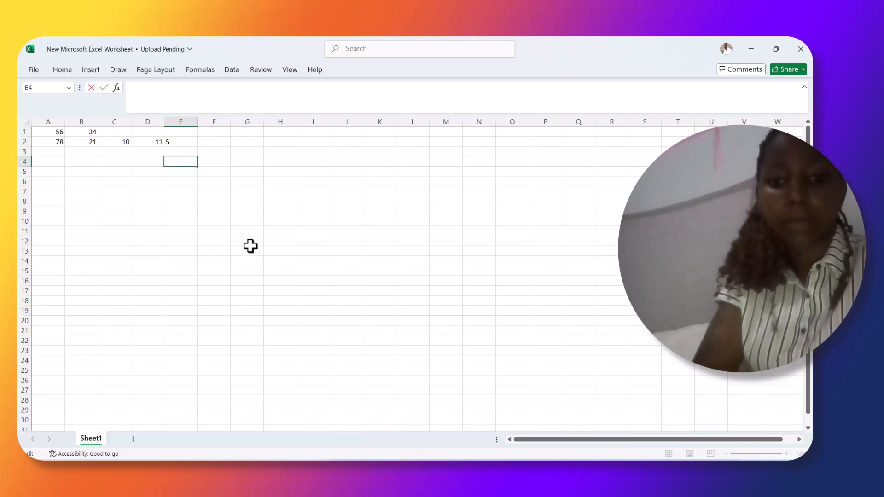
pyautogui.click(395, 310)
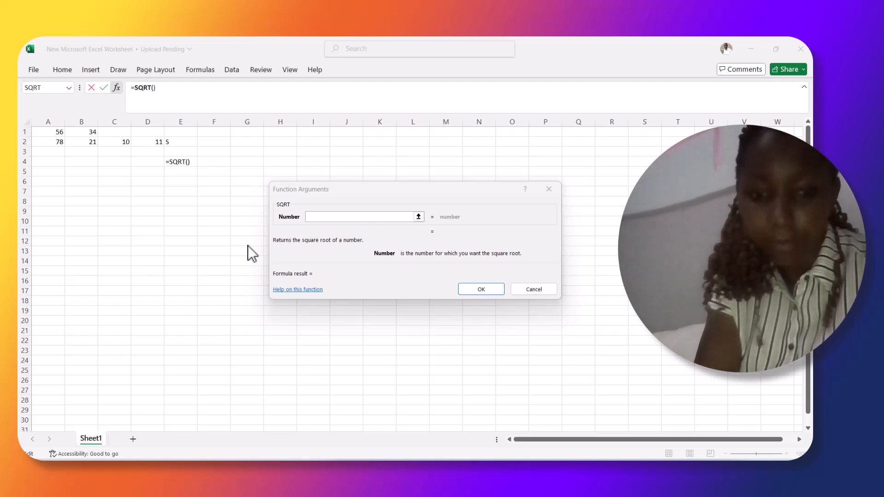
pyautogui.click(320, 216)
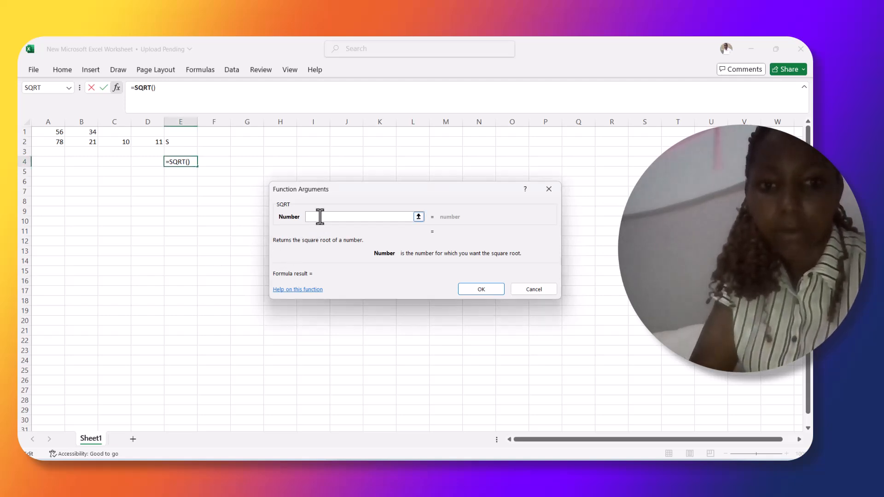
pyautogui.write('-9')
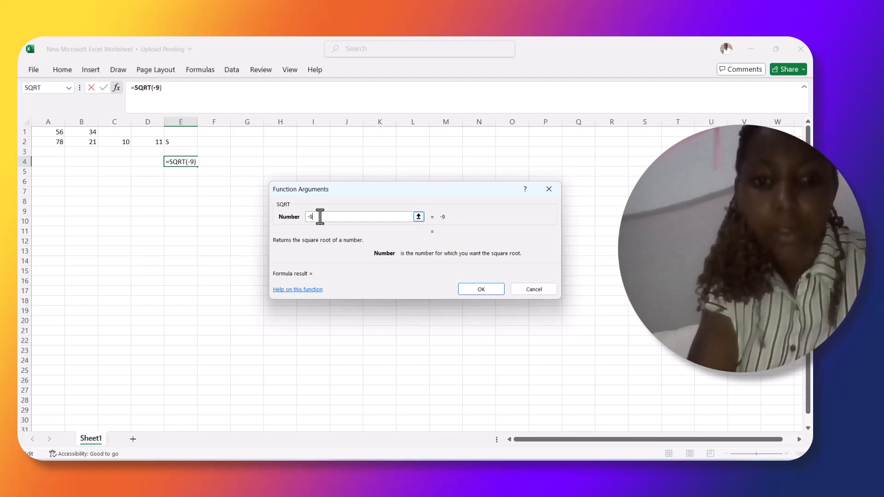
pyautogui.click(480, 289)
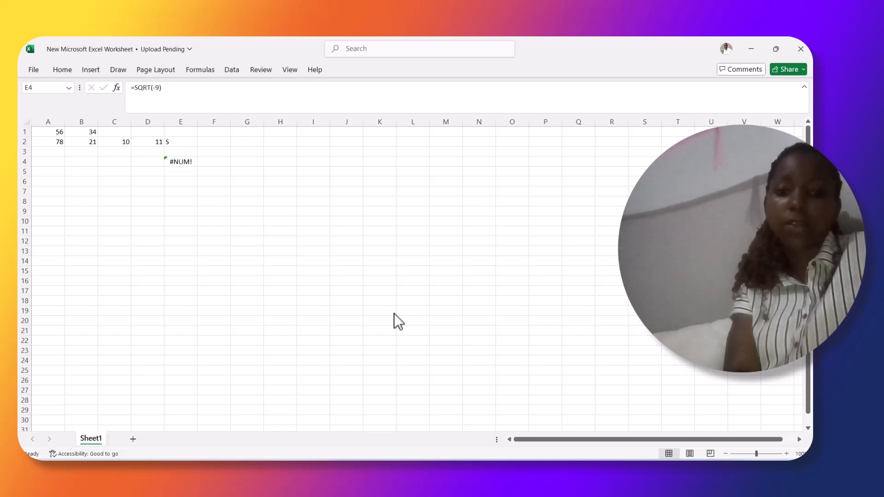
# Fill cell F8 with the long random text NULAXZNXCMXCBNMBCMX C MXC,JXMBNCXFMHJDFJ and switch to the desktop
pyautogui.doubleClick(208, 201)
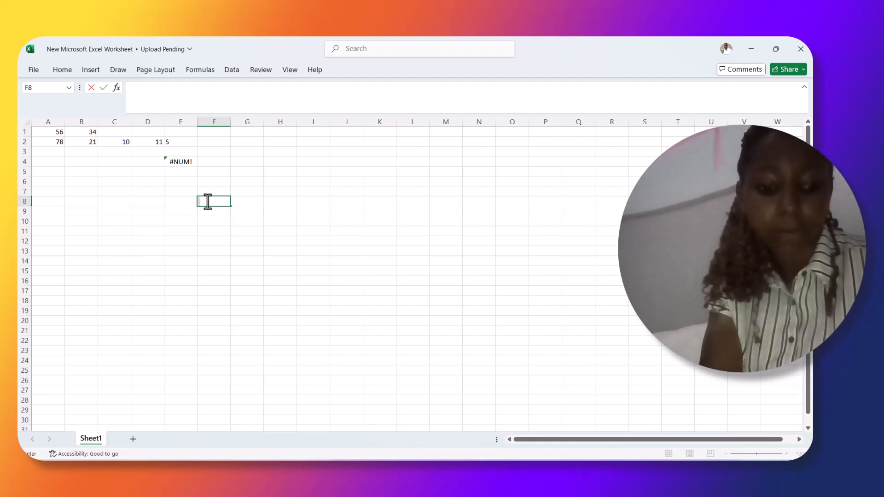
pyautogui.write('NULAXZNXCMXCBNMBCMX C MXC,')
pyautogui.hotkey('alt', 'm')
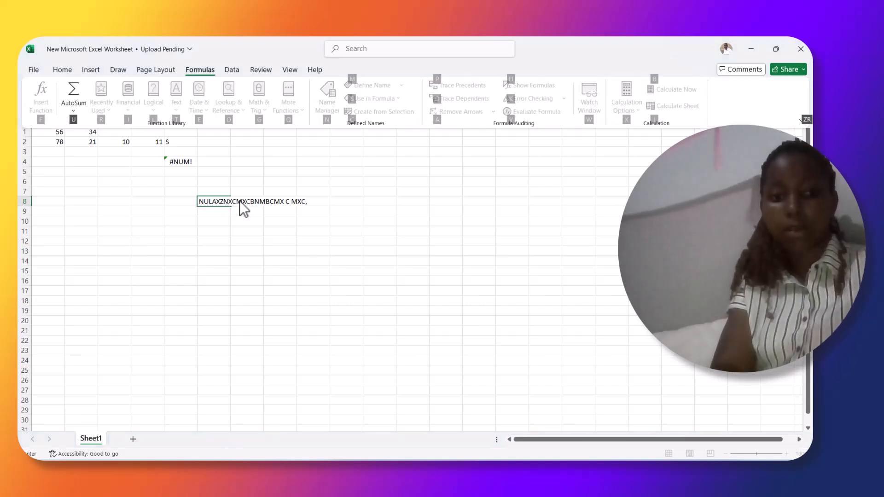
pyautogui.press('Escape')
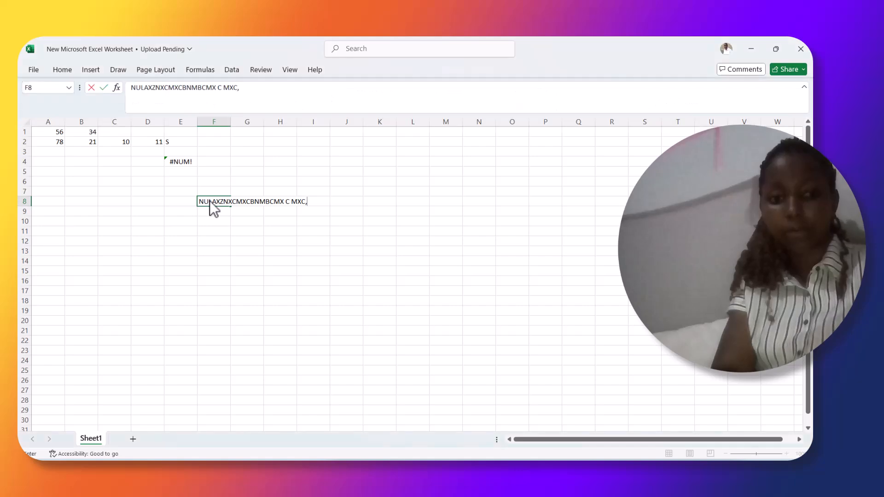
pyautogui.write('JXMBNCXFMHJDFJ')
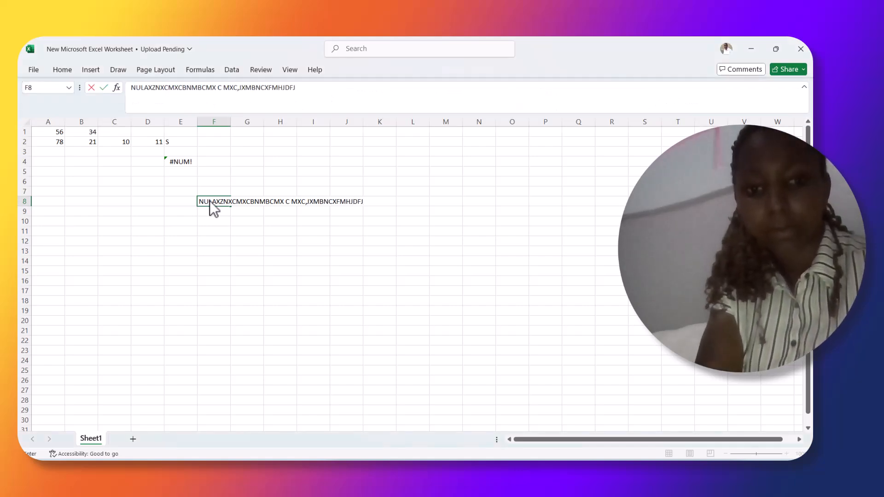
pyautogui.press('super+d')
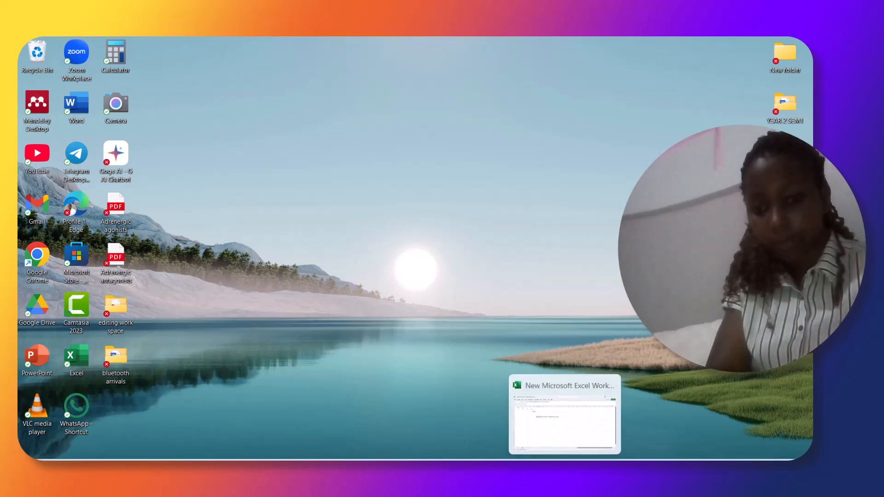
# Switch back to the Excel worksheet and commit the random text in cell F8
pyautogui.click(566, 469)
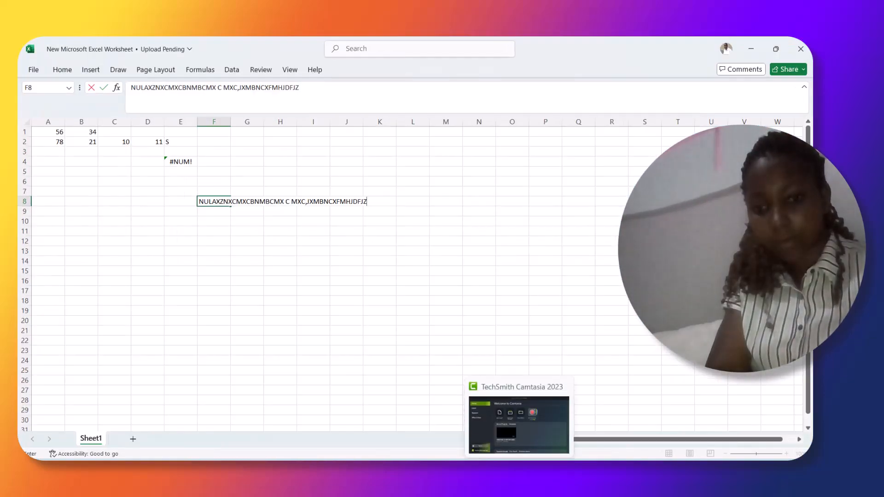
pyautogui.click(519, 470)
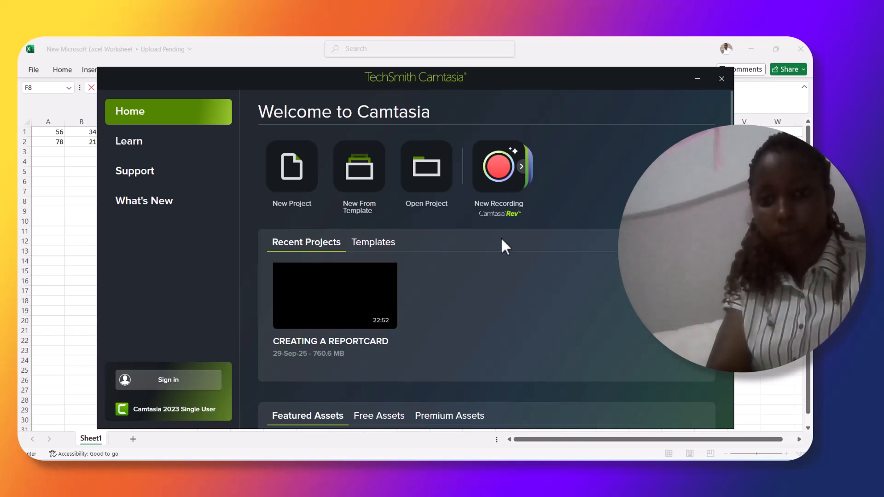
pyautogui.click(502, 188)
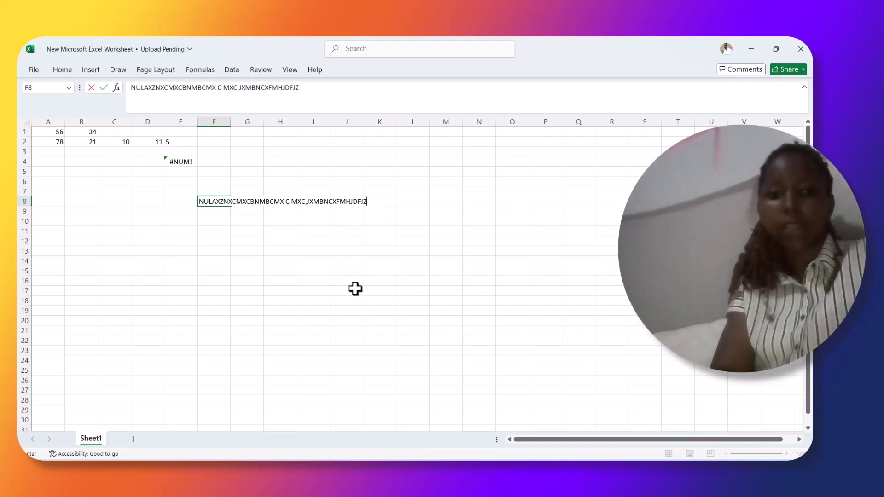
pyautogui.click(366, 208)
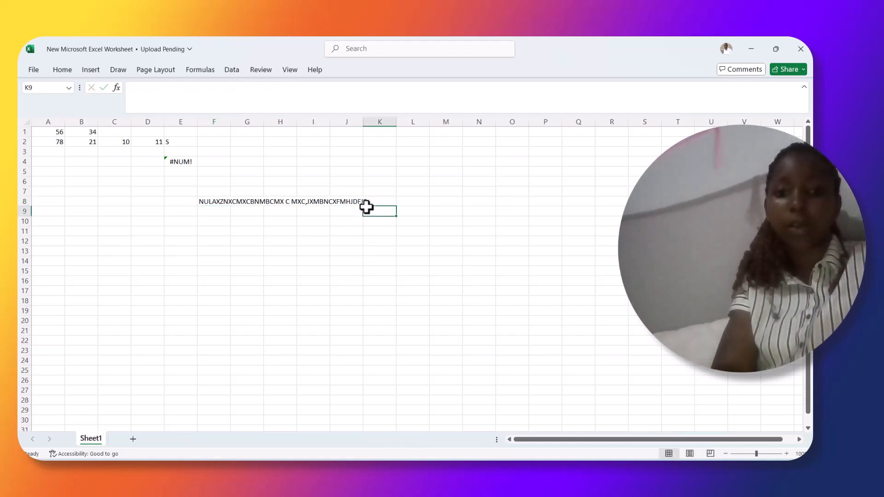
# Replace the random text in cell F8 with the number 123456789
pyautogui.press('Down')
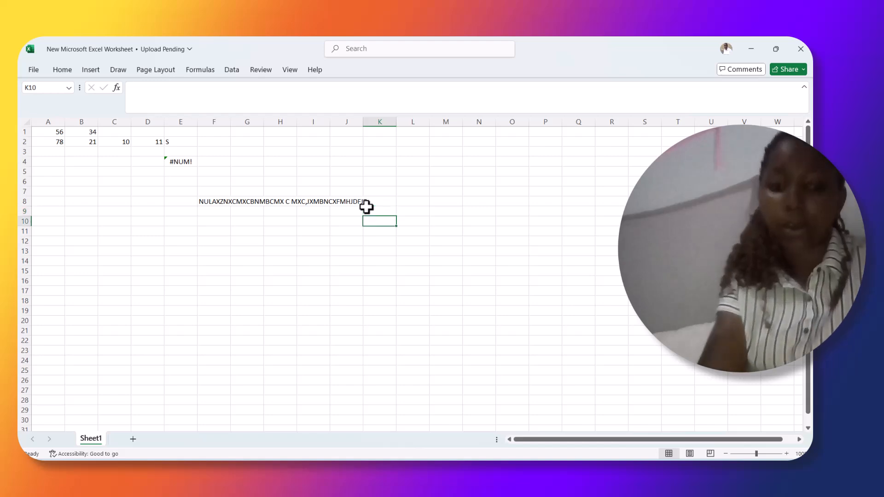
pyautogui.press('F7')
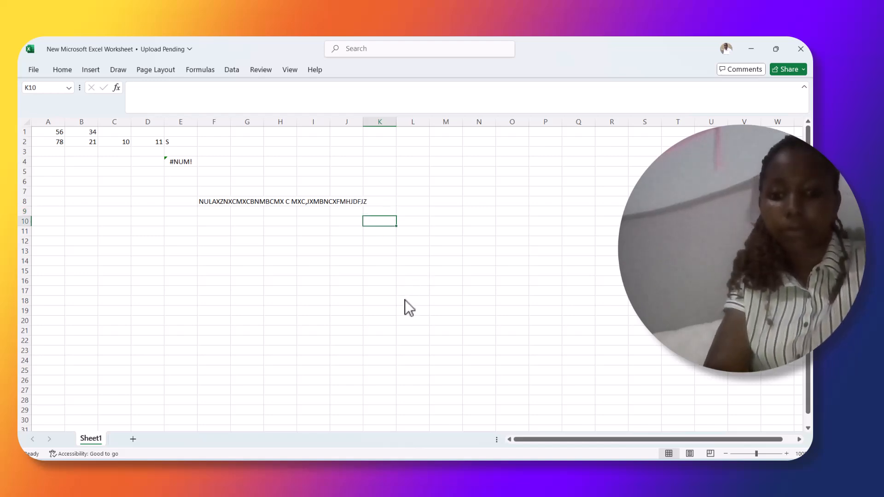
pyautogui.click(390, 309)
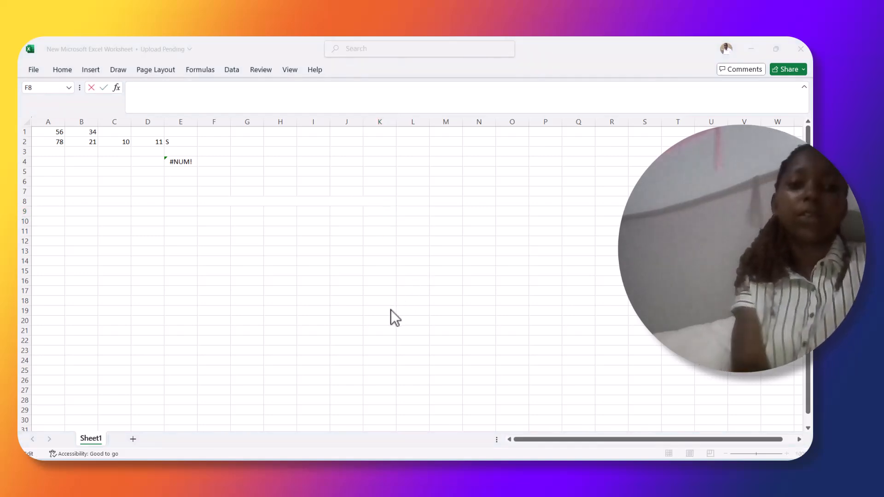
pyautogui.click(170, 211)
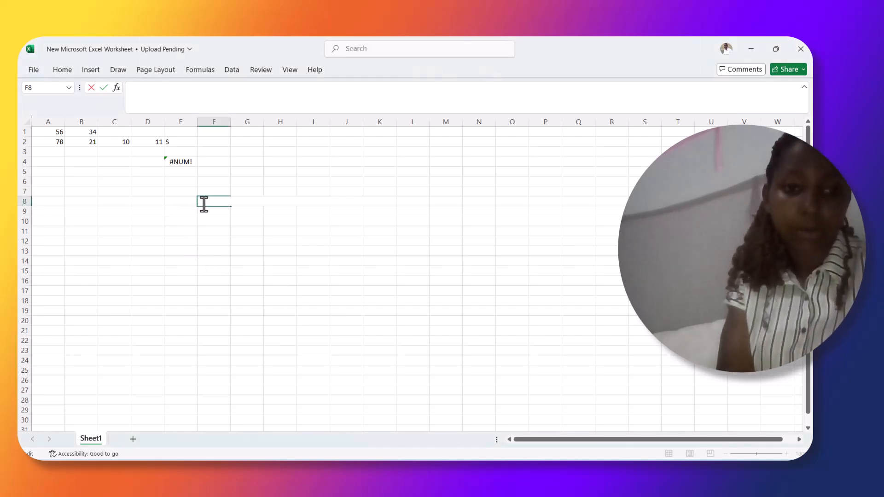
pyautogui.write('12')
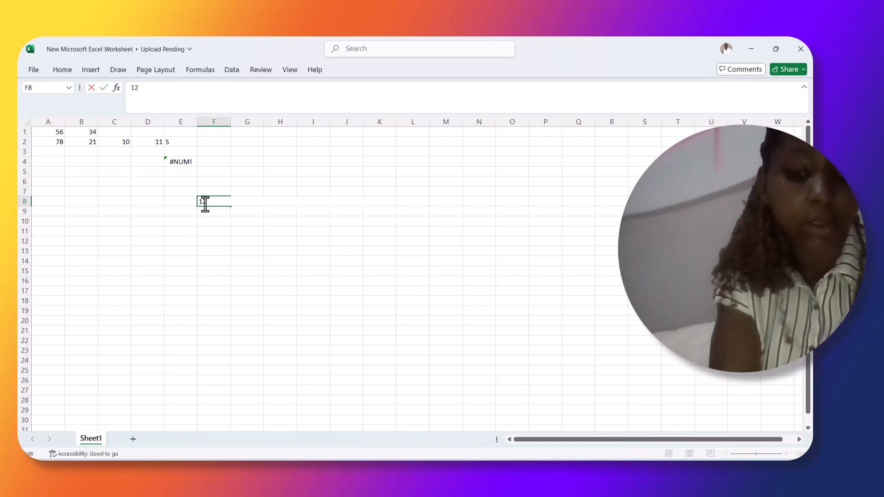
pyautogui.write('3456789')
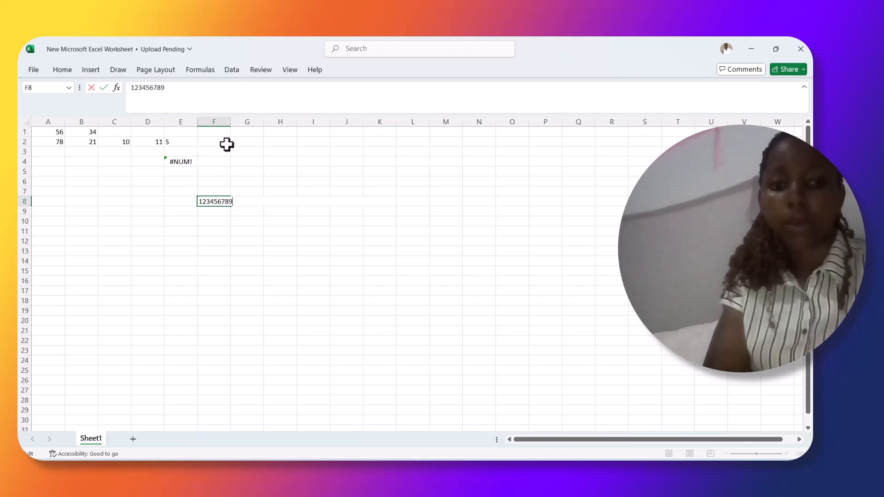
# Narrow columns F and G to about one character wide, too narrow for the number in F8, and select cell F8
pyautogui.moveTo(231, 121); pyautogui.dragTo(206, 121)
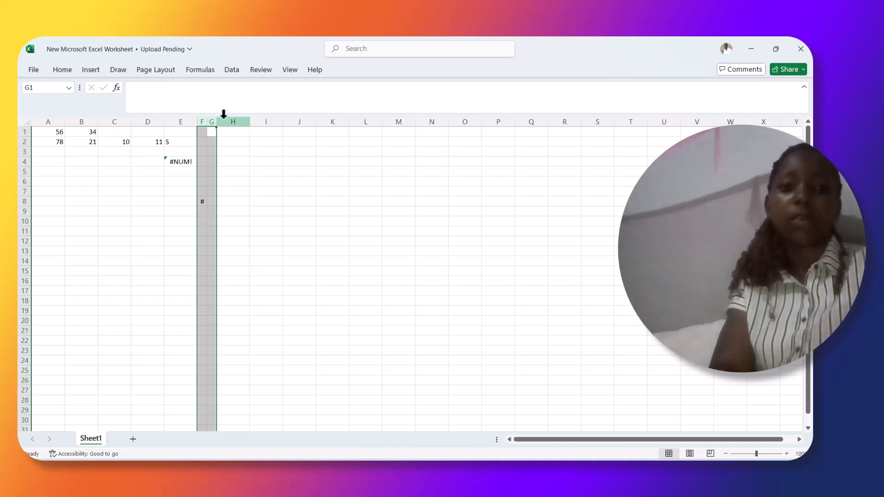
pyautogui.click(203, 202)
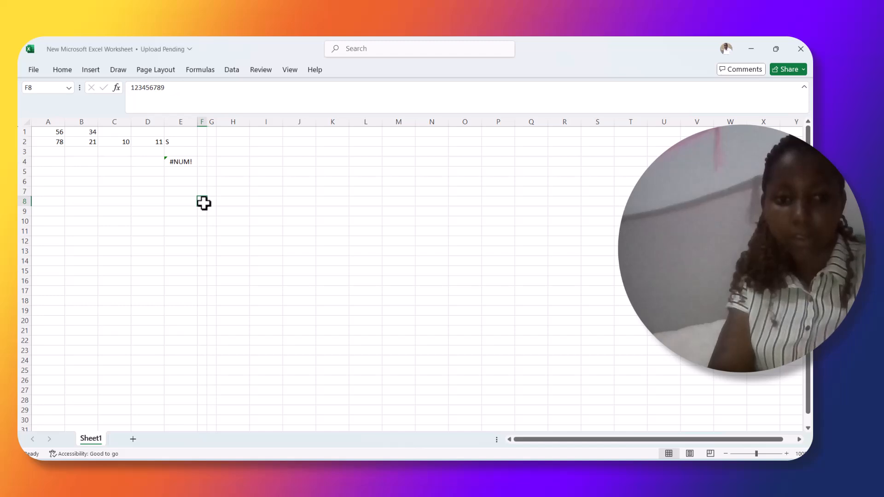